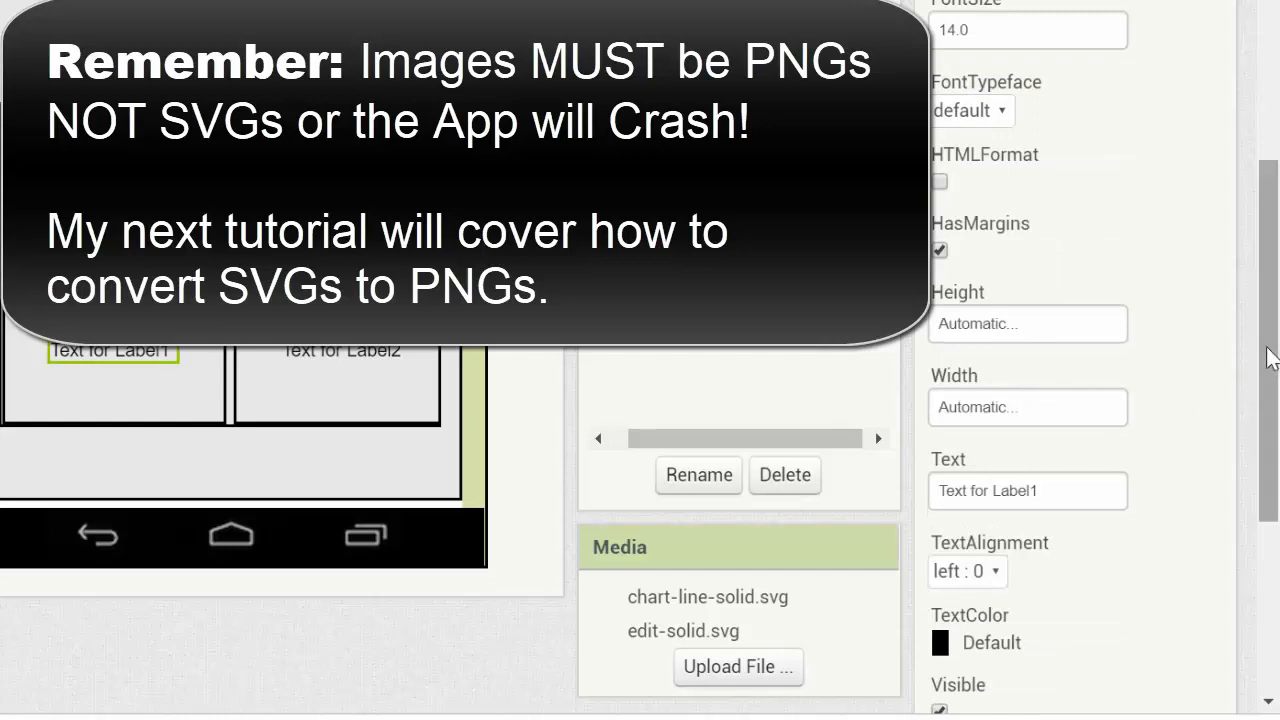
Step: Try a width of 45 percent for the new entry label and set it back to Automatic
drag(1268, 357, 1257, 363)
click(1055, 400)
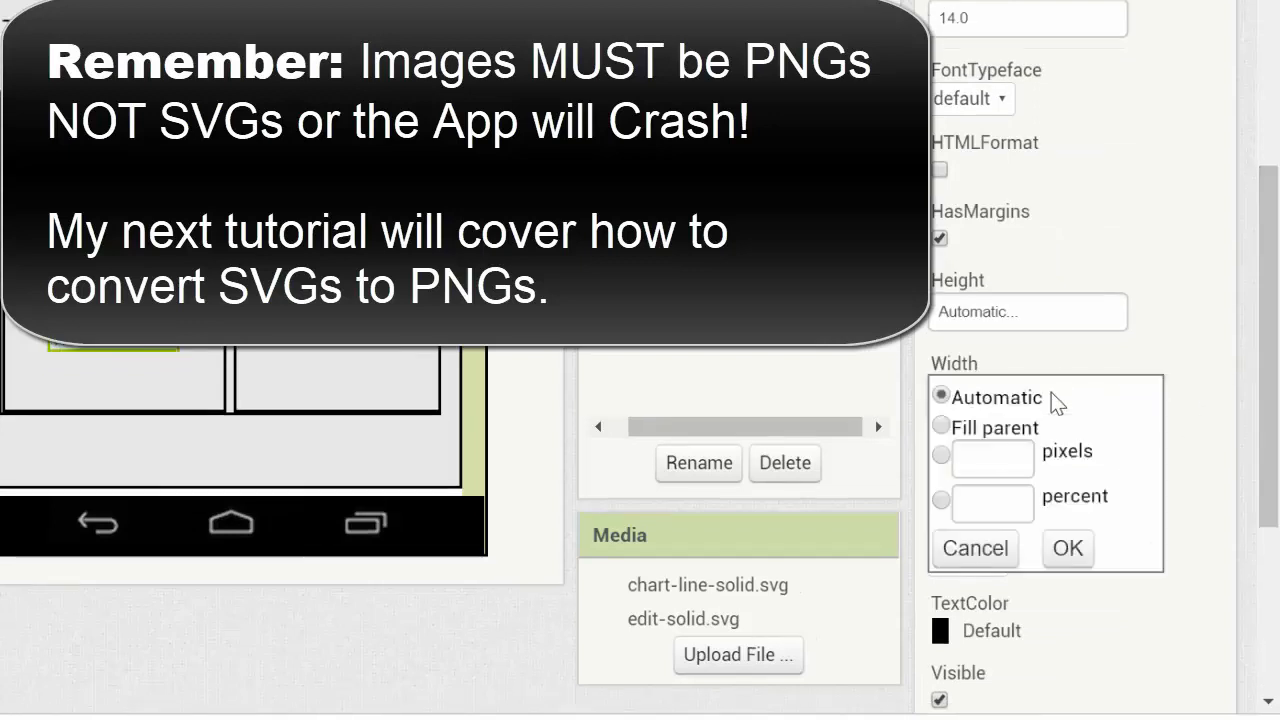
click(1004, 503)
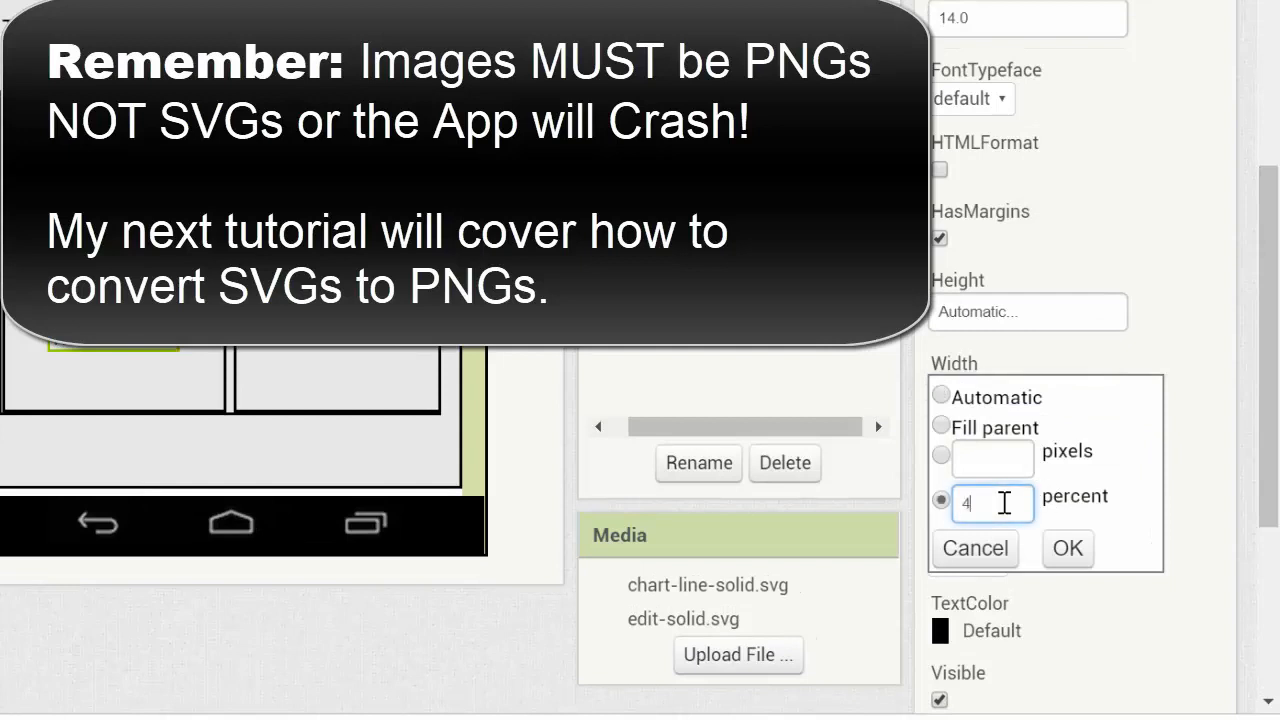
click(1066, 550)
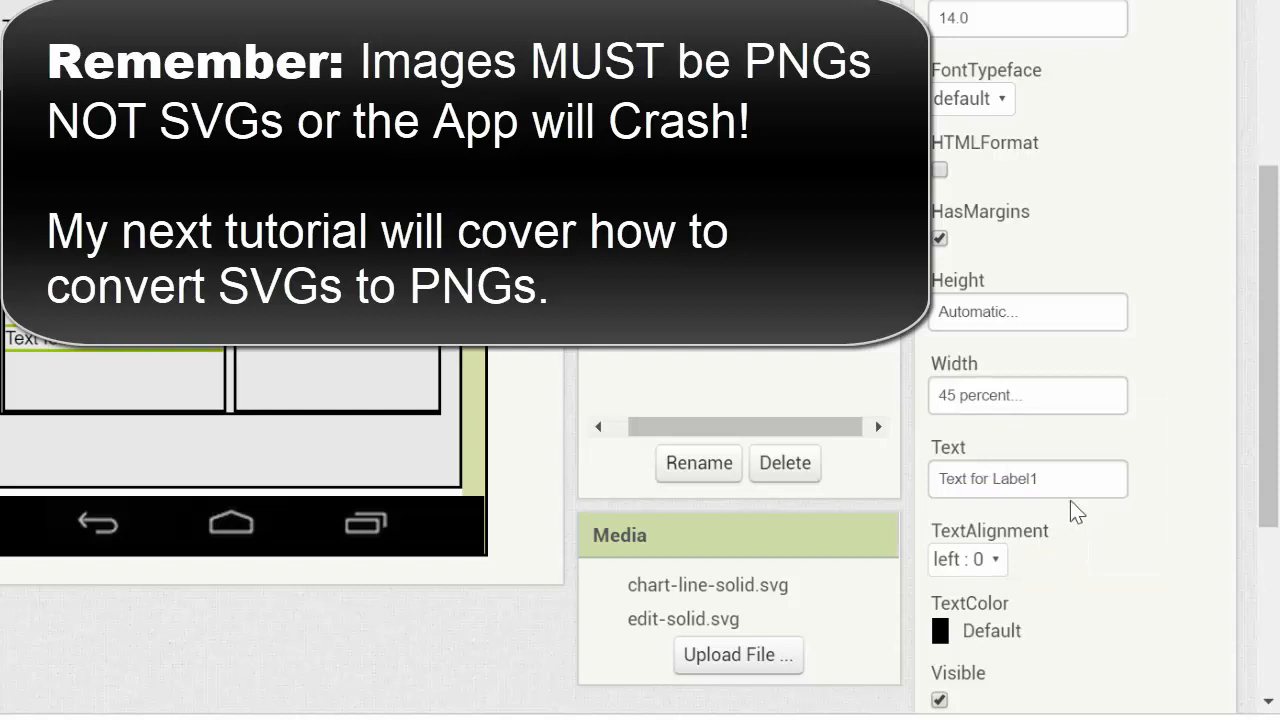
click(1049, 400)
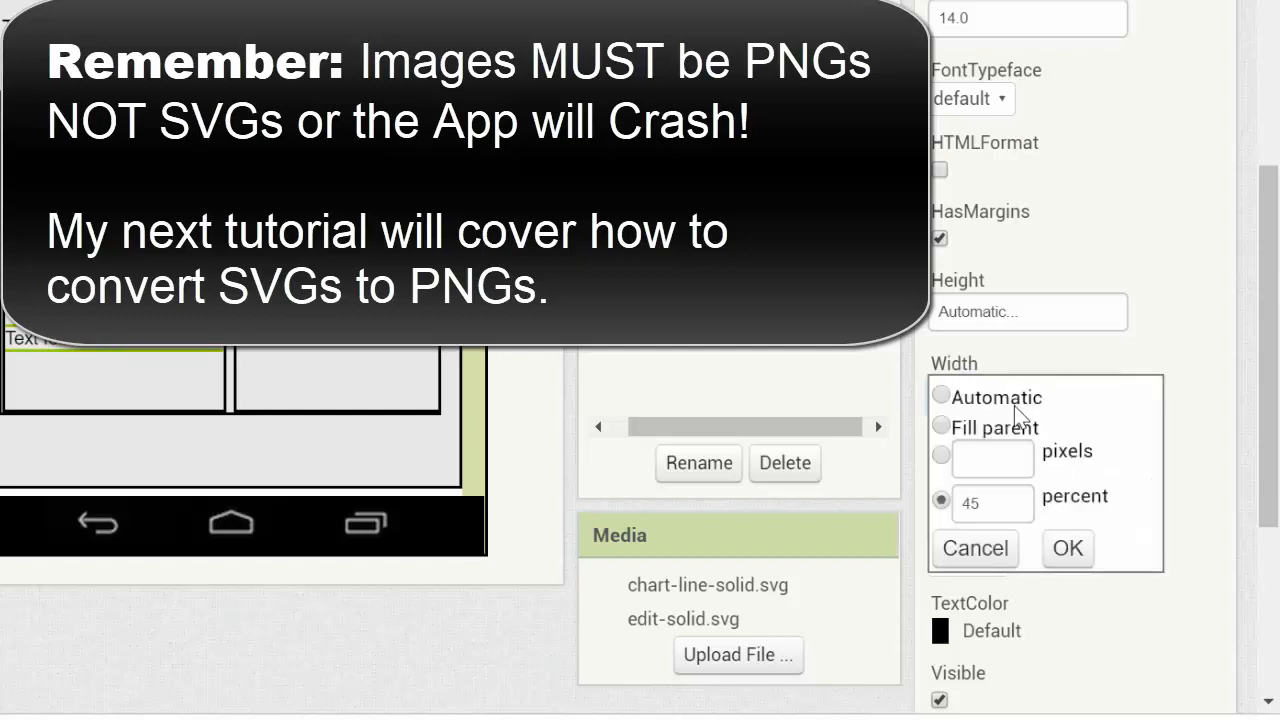
click(1016, 404)
click(1066, 548)
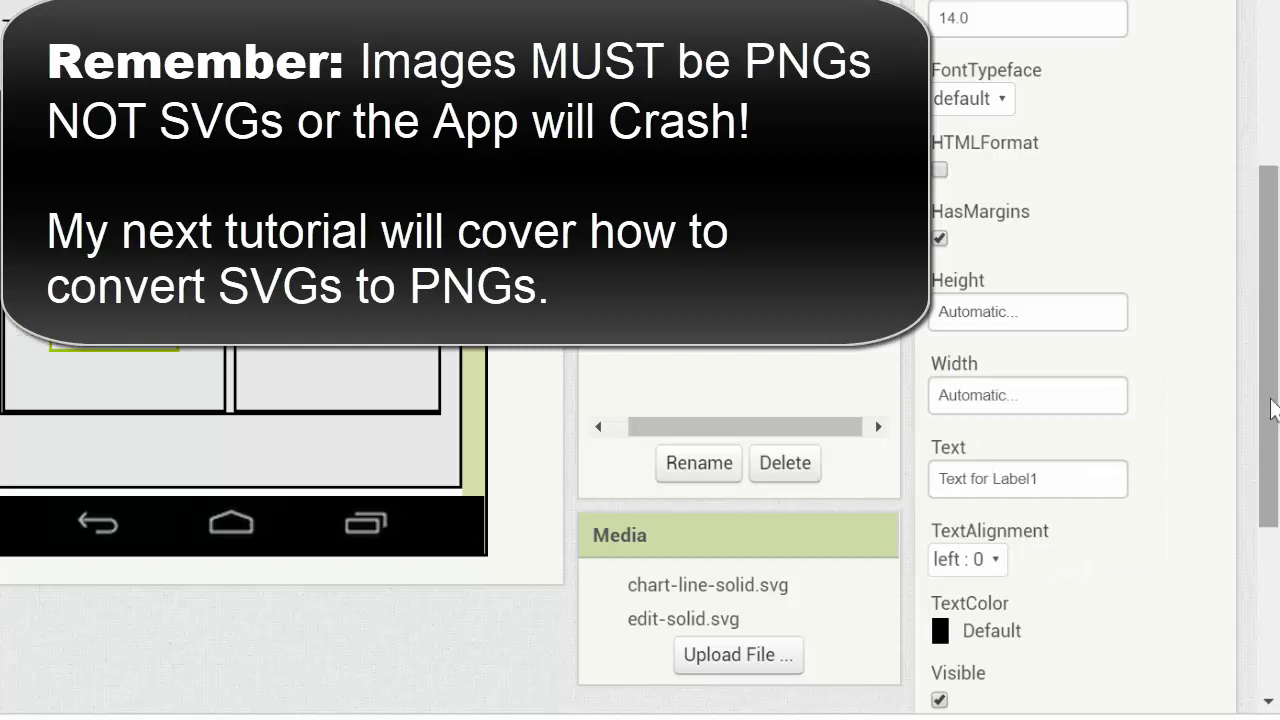
Step: Set the text of new_entry_label beneath the pencil icon to "Add a new entry"
drag(1272, 408, 1262, 477)
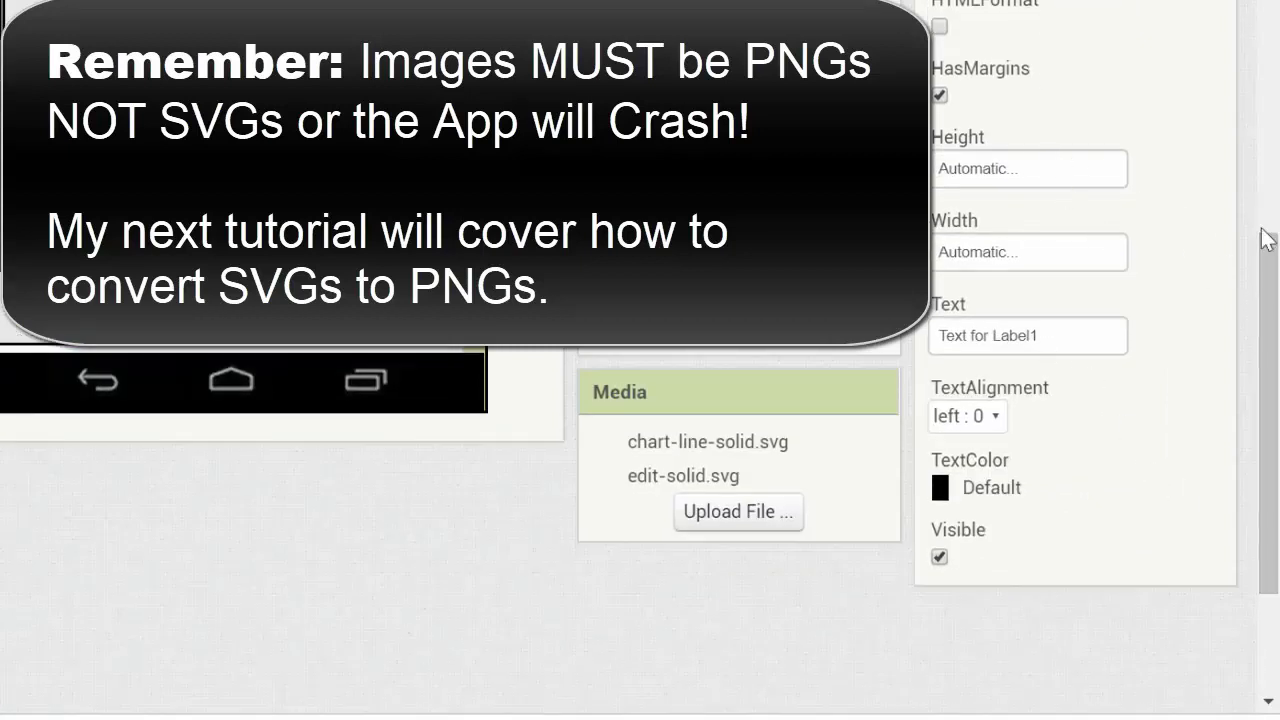
drag(1274, 334, 1250, 265)
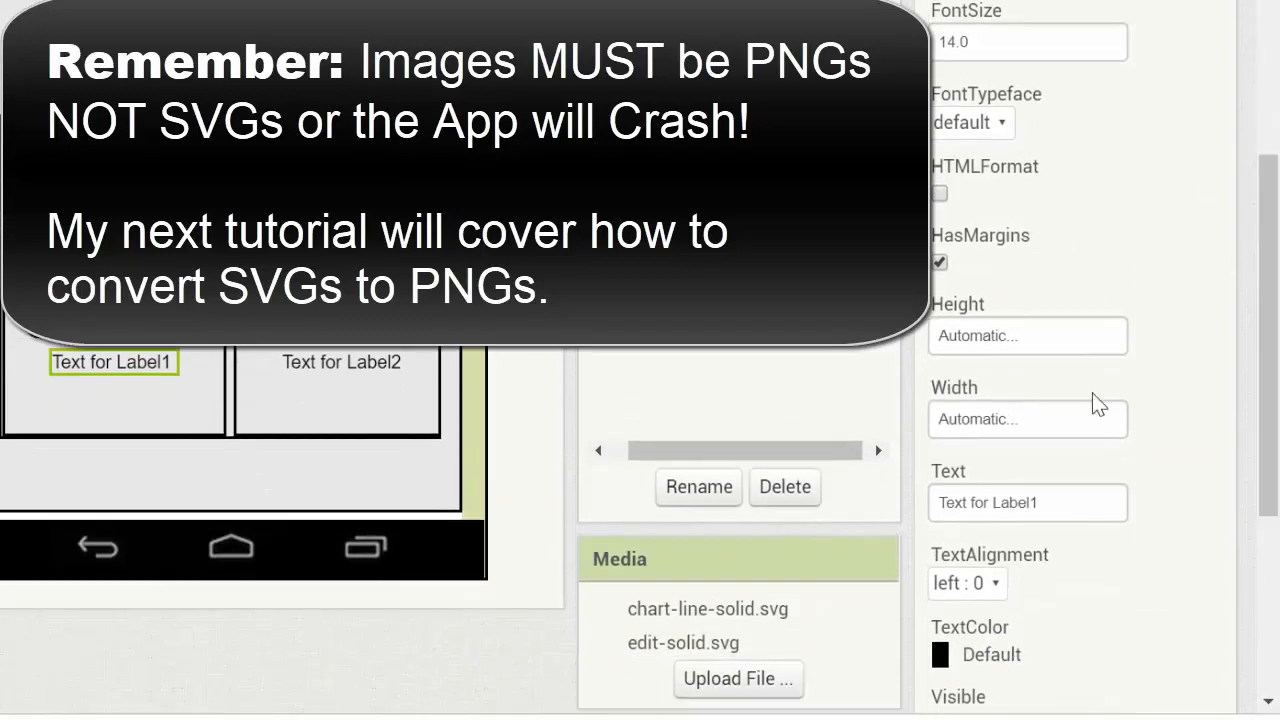
click(1075, 493)
text(A)
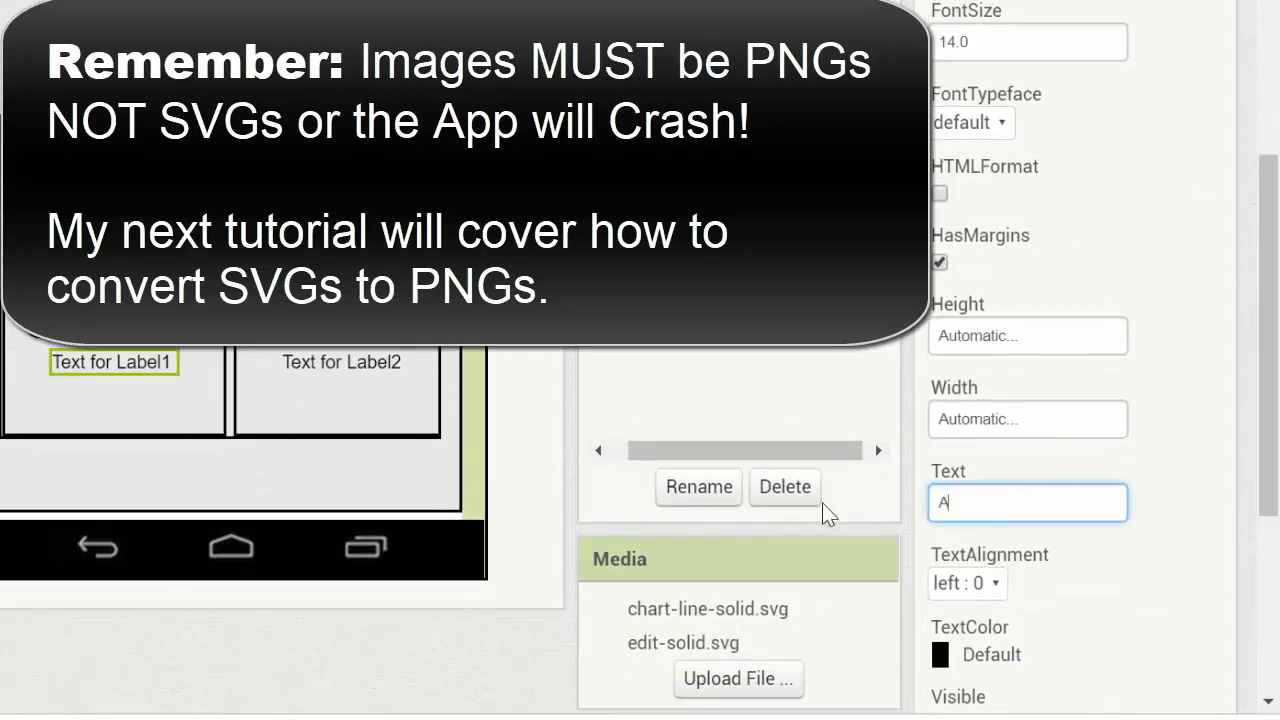
text(dd a new entry)
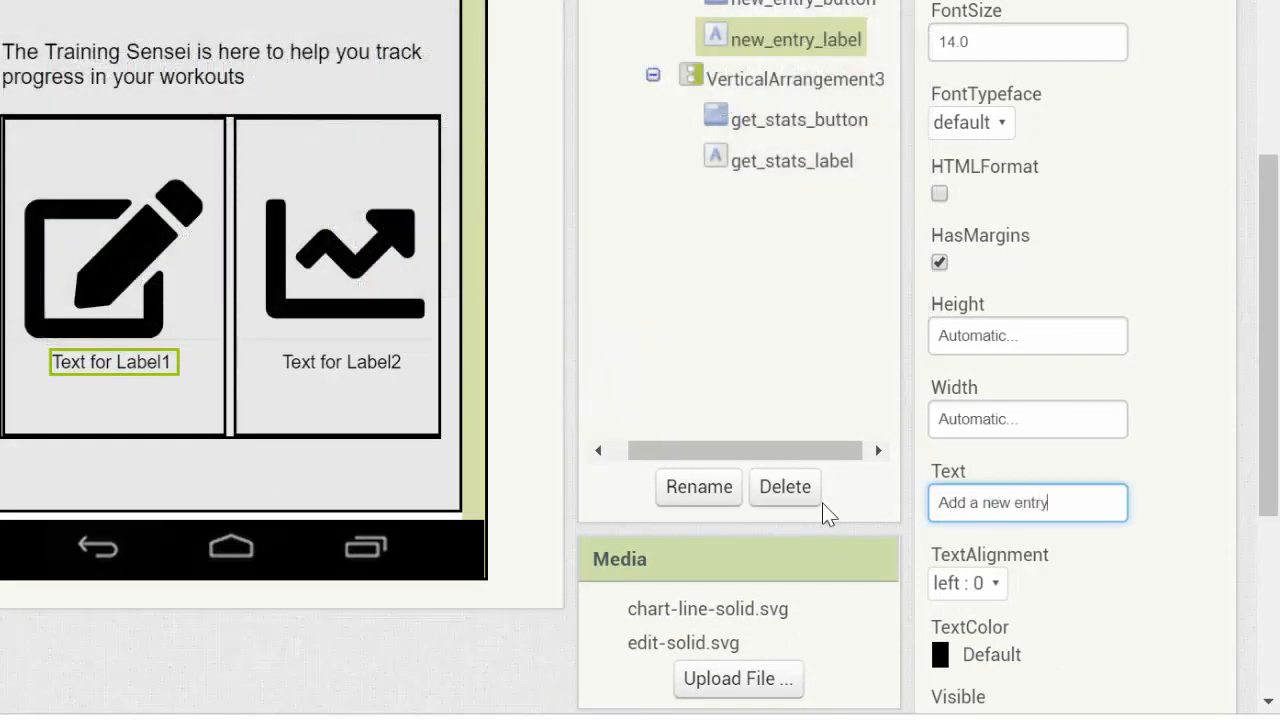
key(Return)
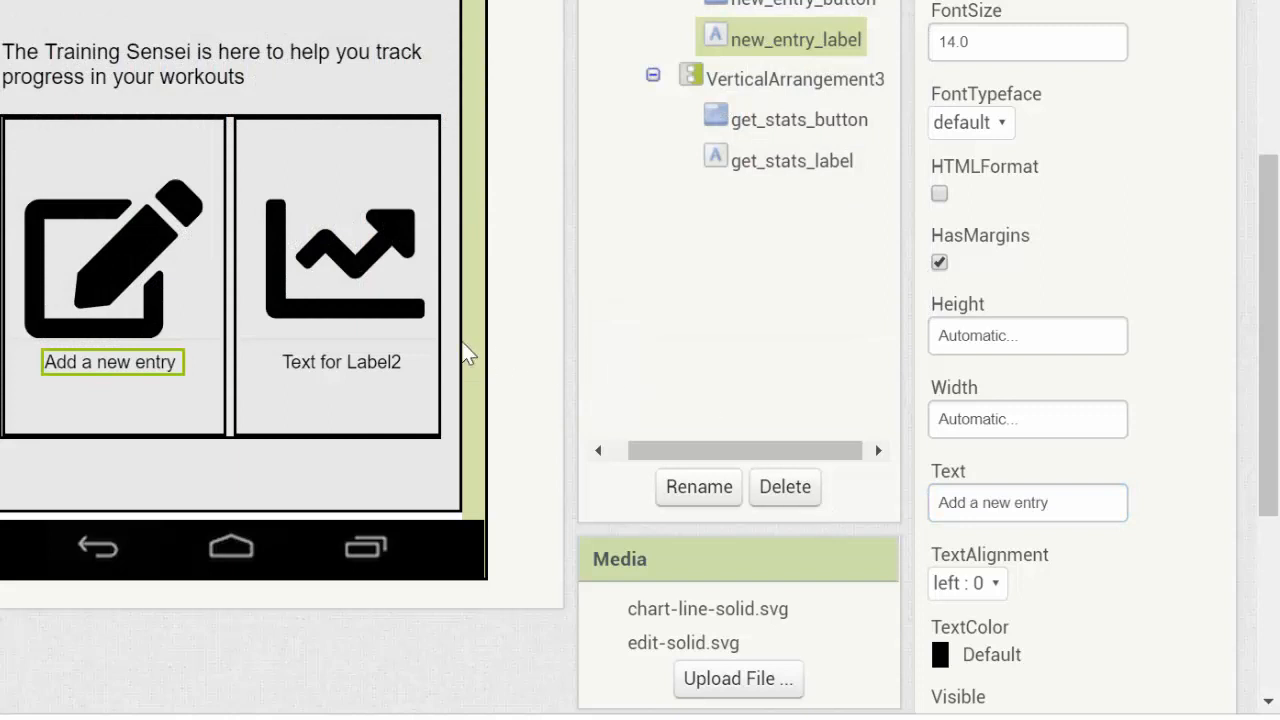
Step: Set the text of get_stats_label beneath the chart icon to "Get stats"
click(366, 365)
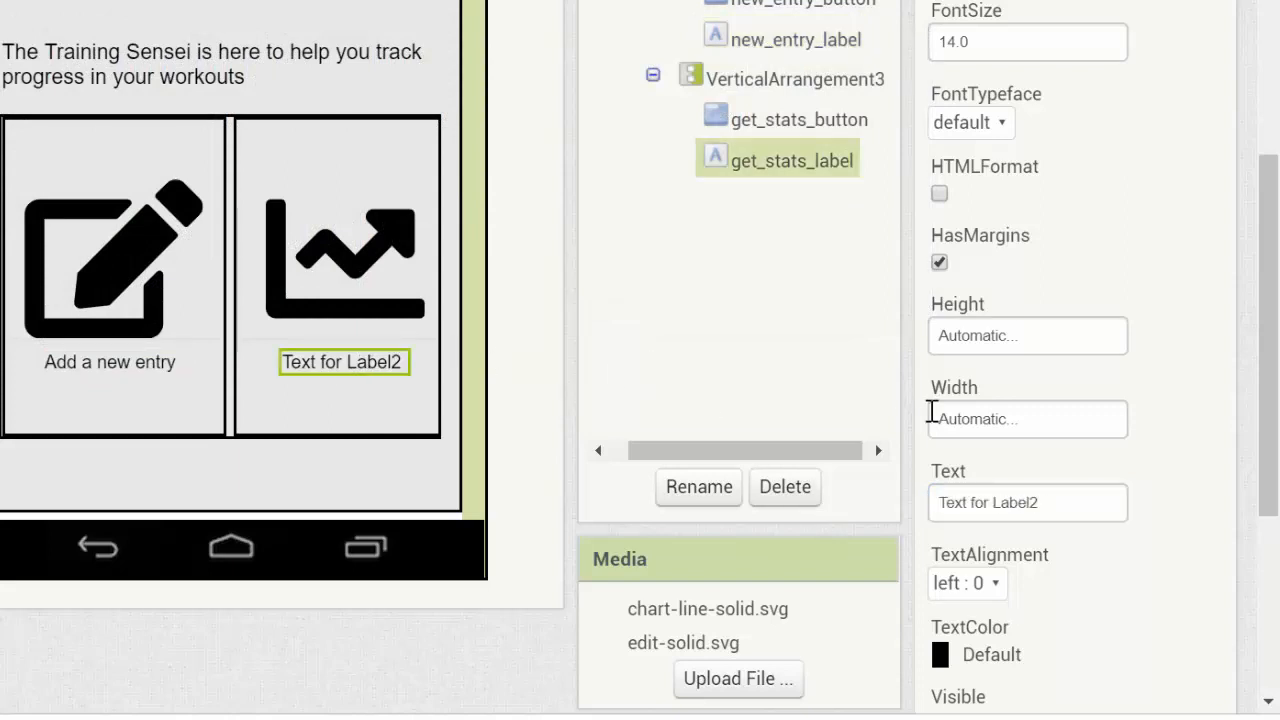
click(1056, 502)
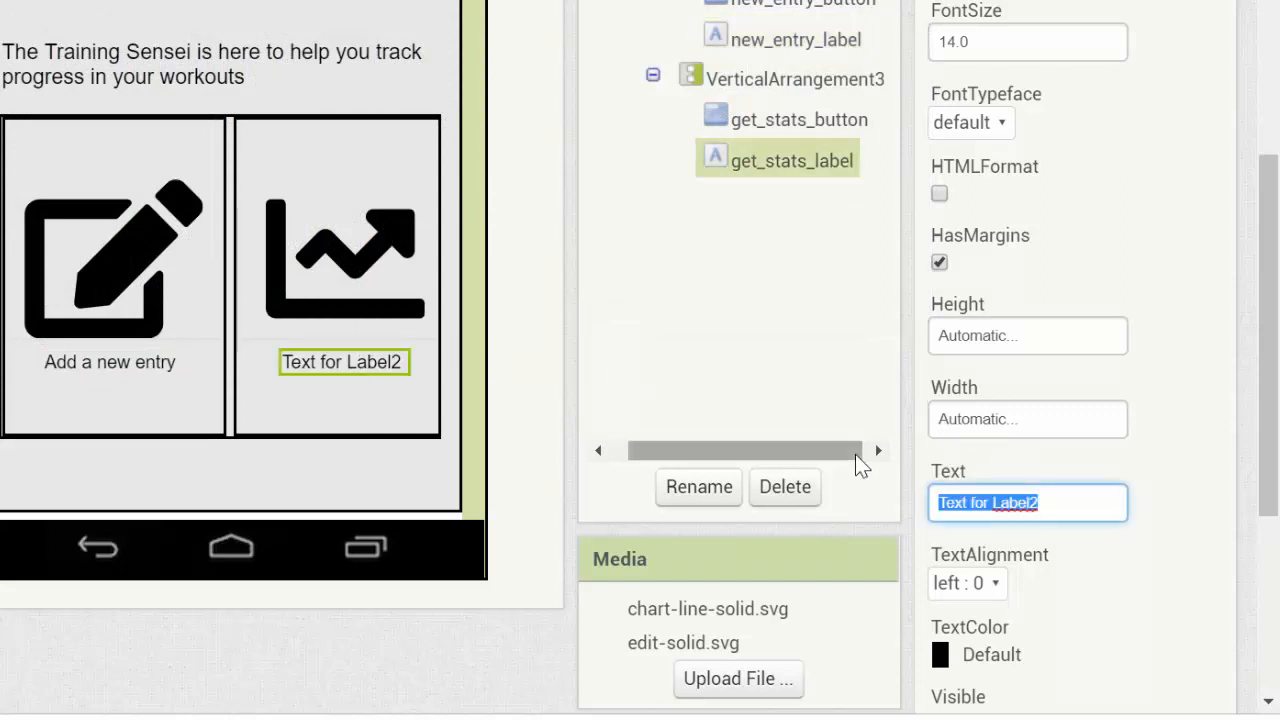
text(Get stats)
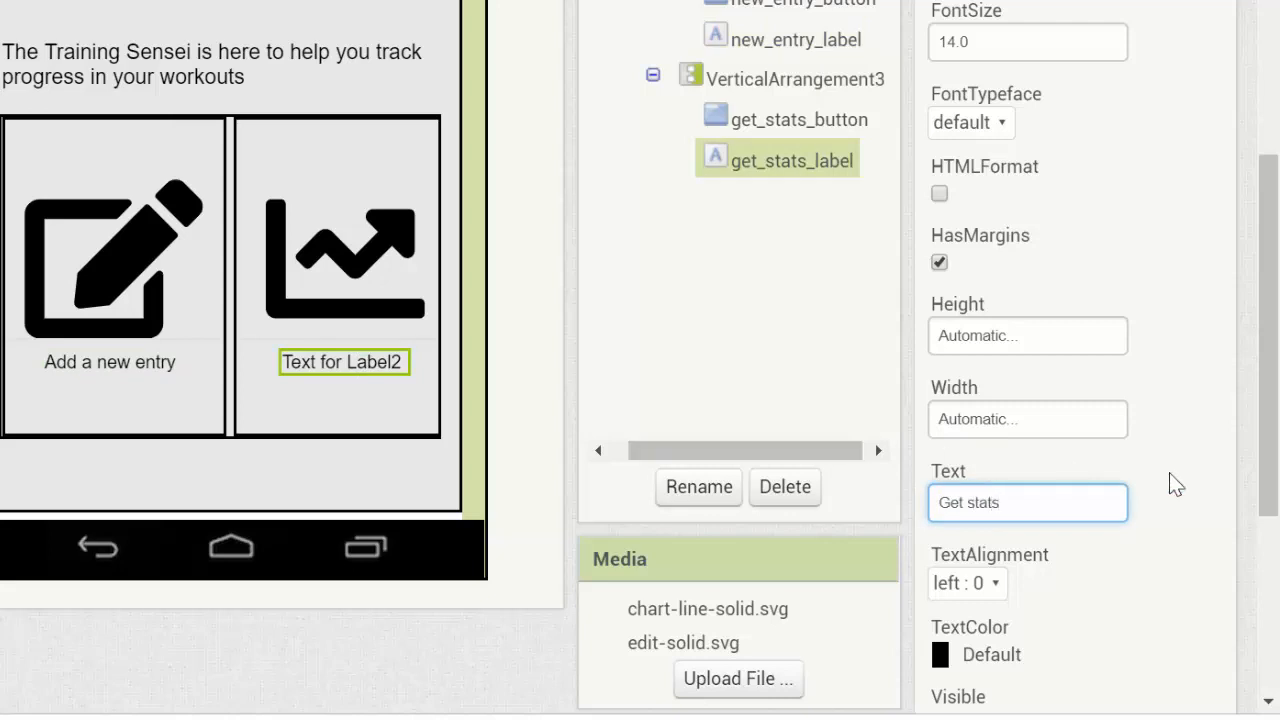
key(Return)
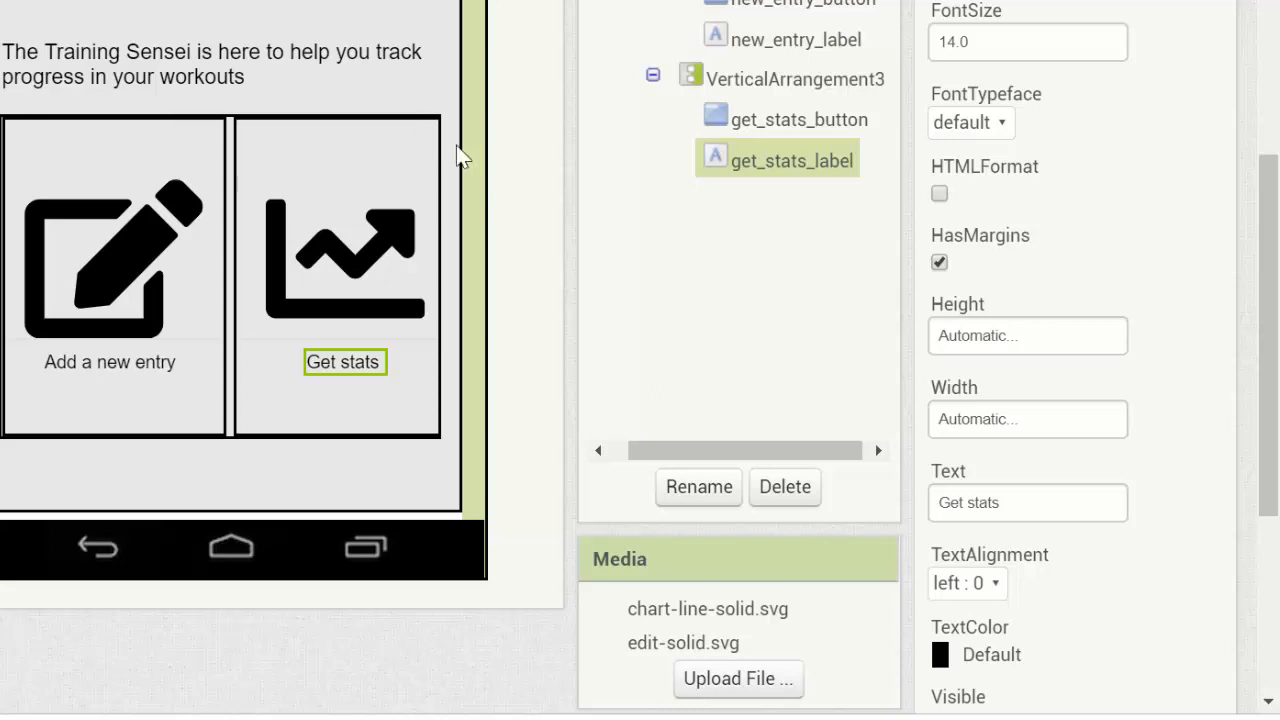
Step: Add a button to the screen layout and place it below the horizontal arrangement holding the two icons
drag(1271, 311, 1257, 260)
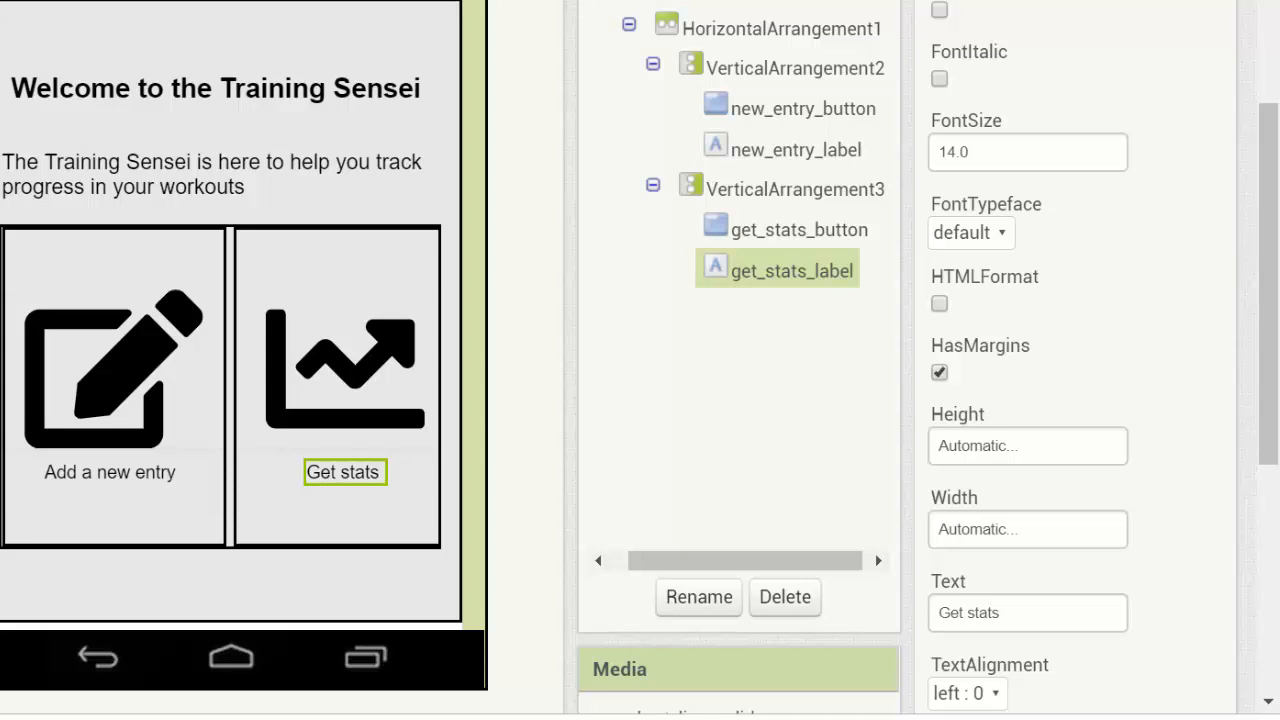
drag(1262, 150, 1277, 69)
drag(113, 247, 416, 712)
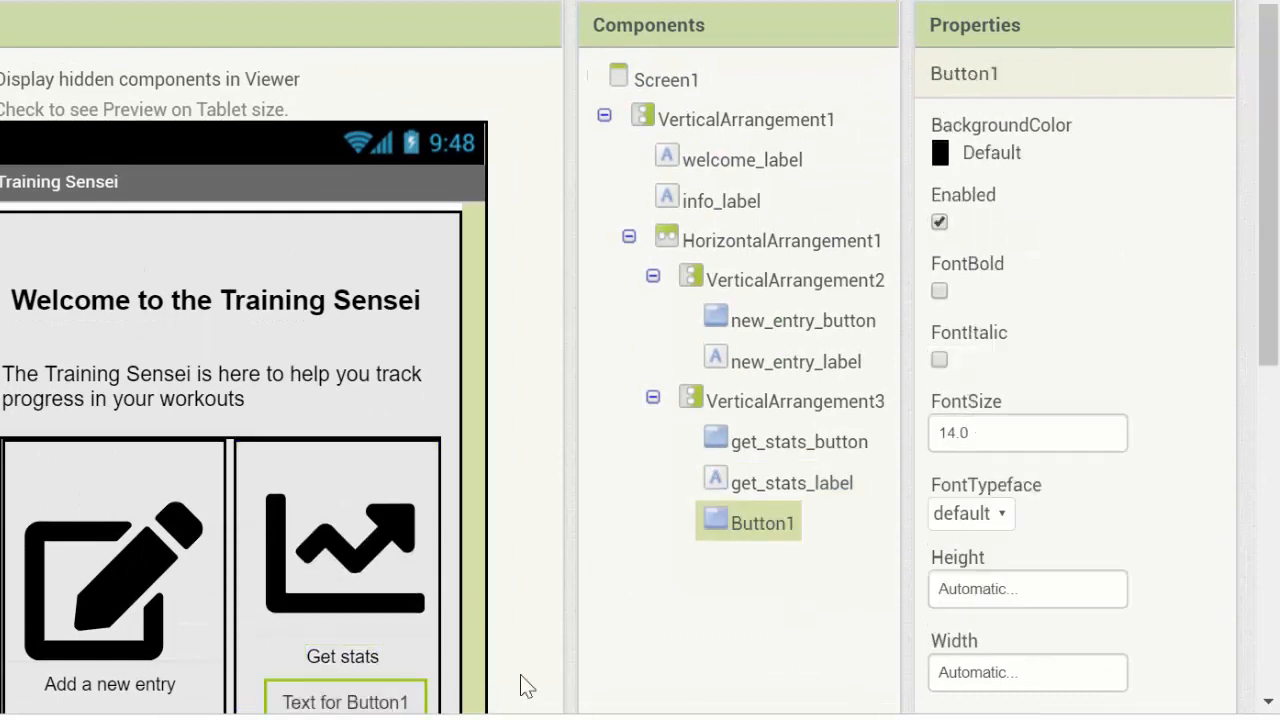
scroll(1263, 388, down, 3)
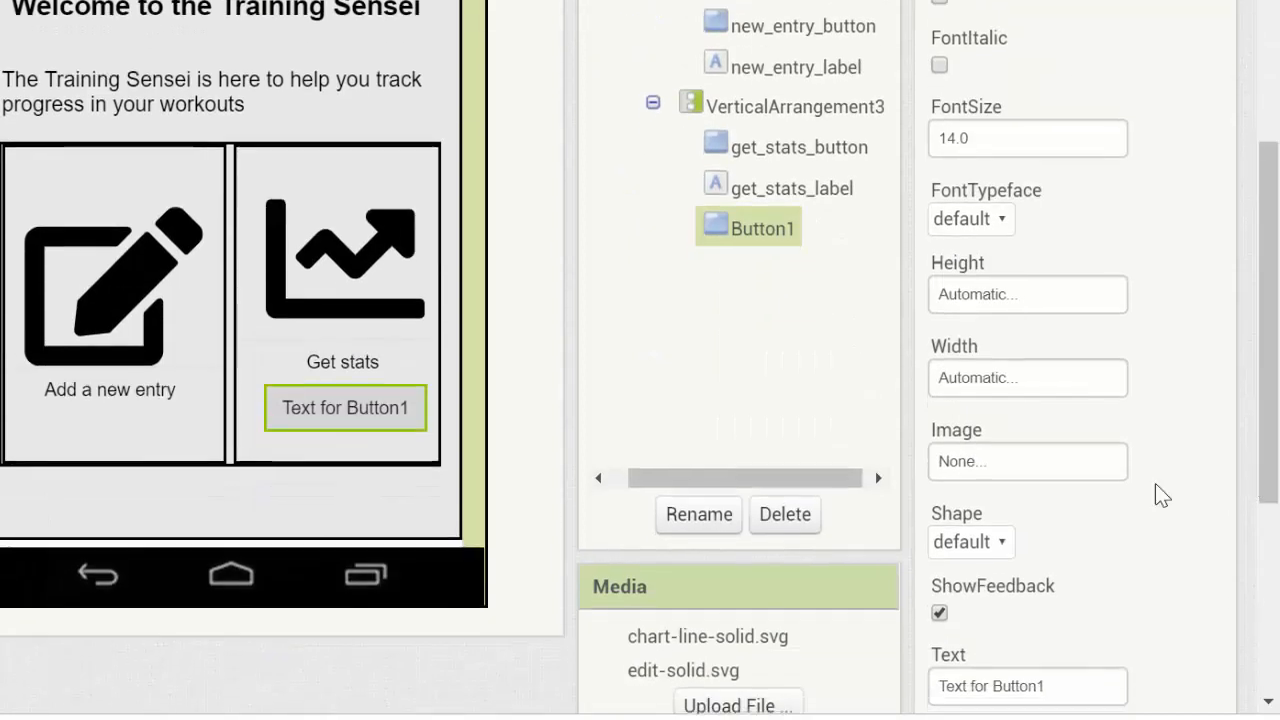
drag(330, 420, 340, 503)
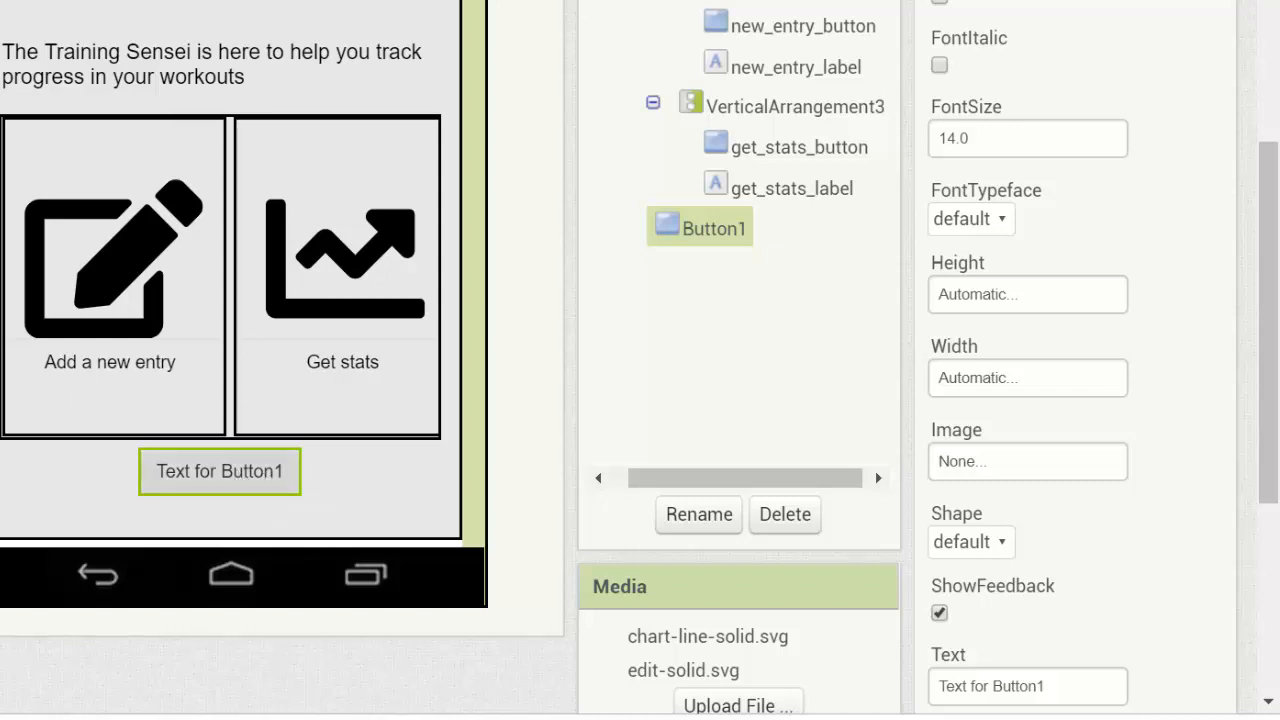
Step: Try to place a new vertical arrangement beneath the icon row, and delete the one inserted above it
scroll(272, 485, up, 4)
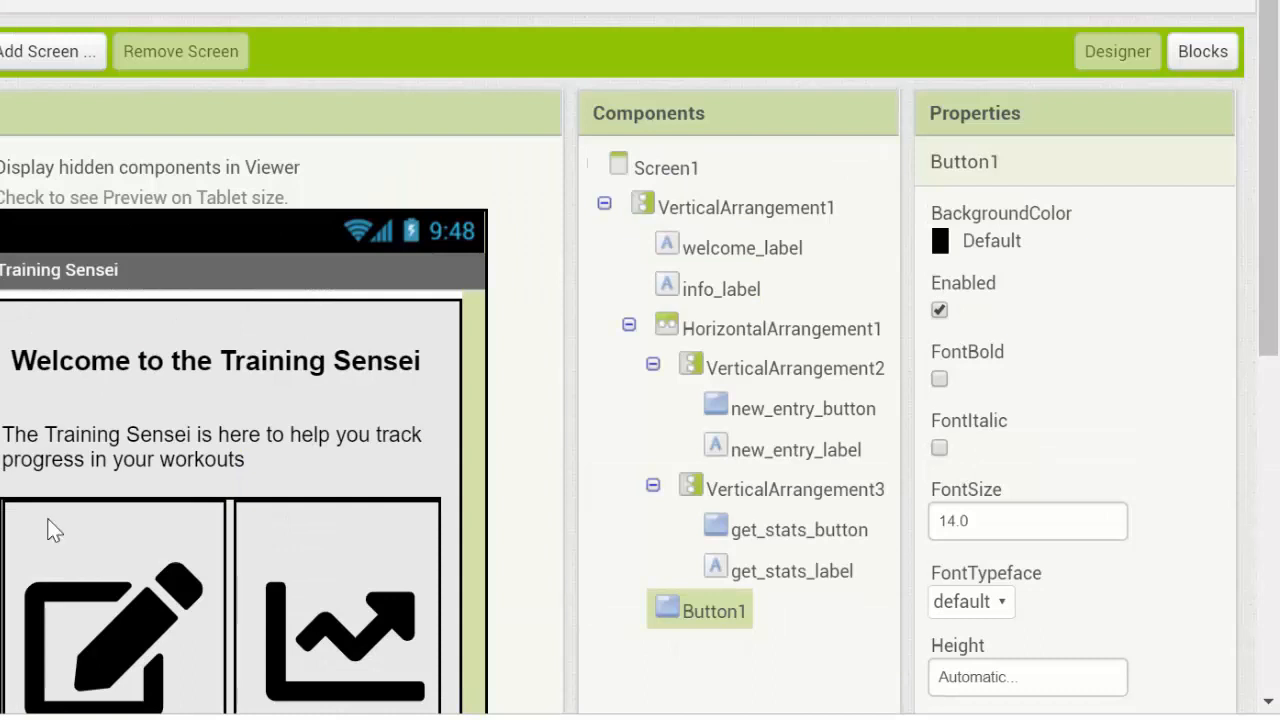
drag(55, 530, 245, 490)
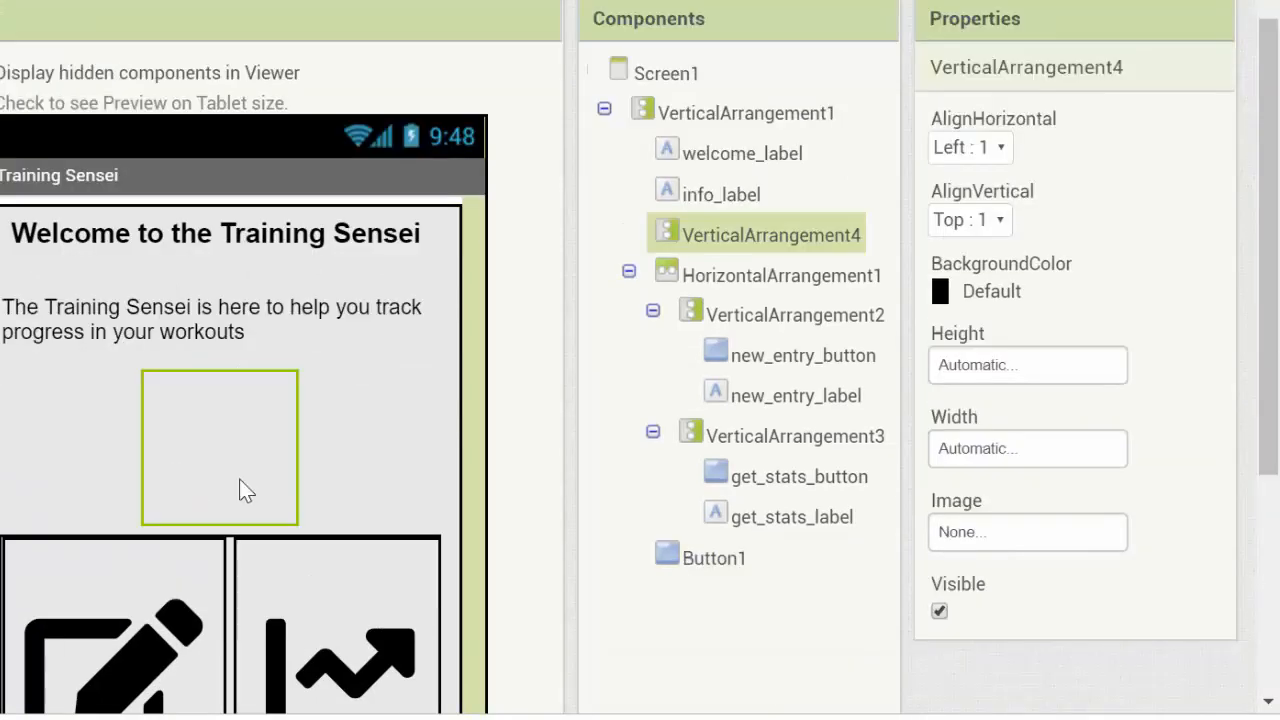
drag(1275, 268, 1268, 405)
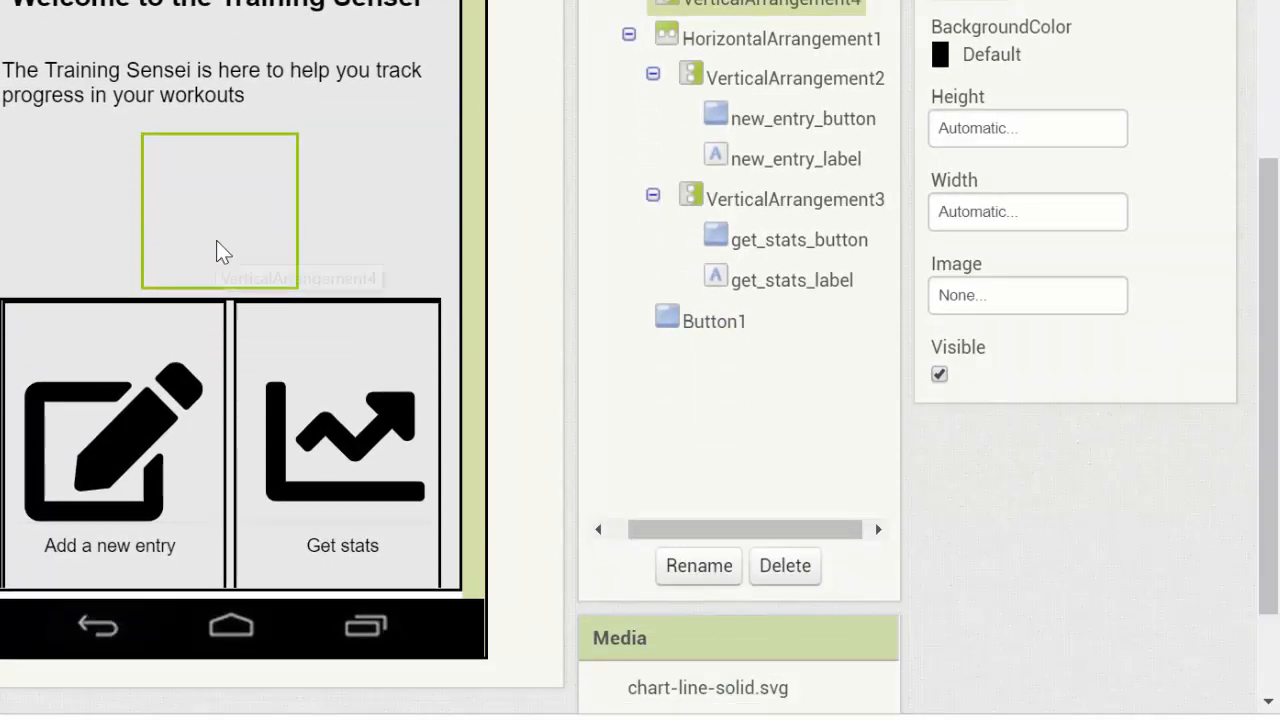
drag(149, 220, 205, 650)
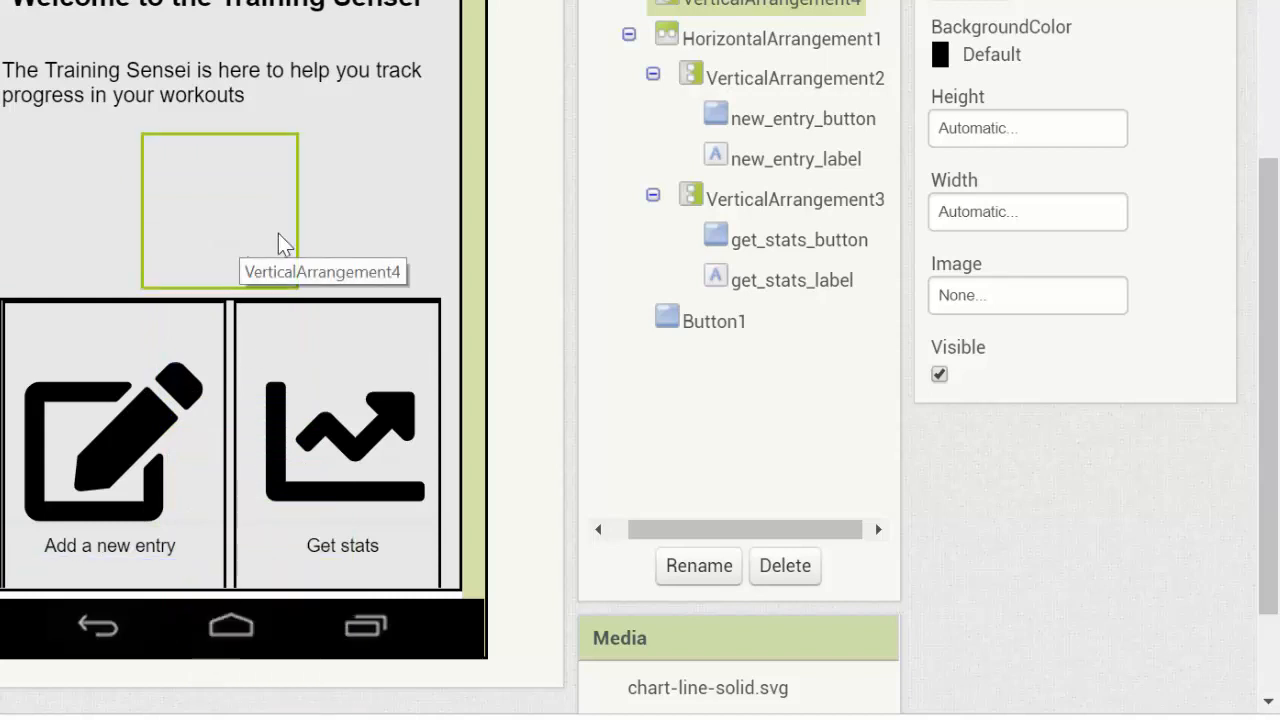
click(785, 580)
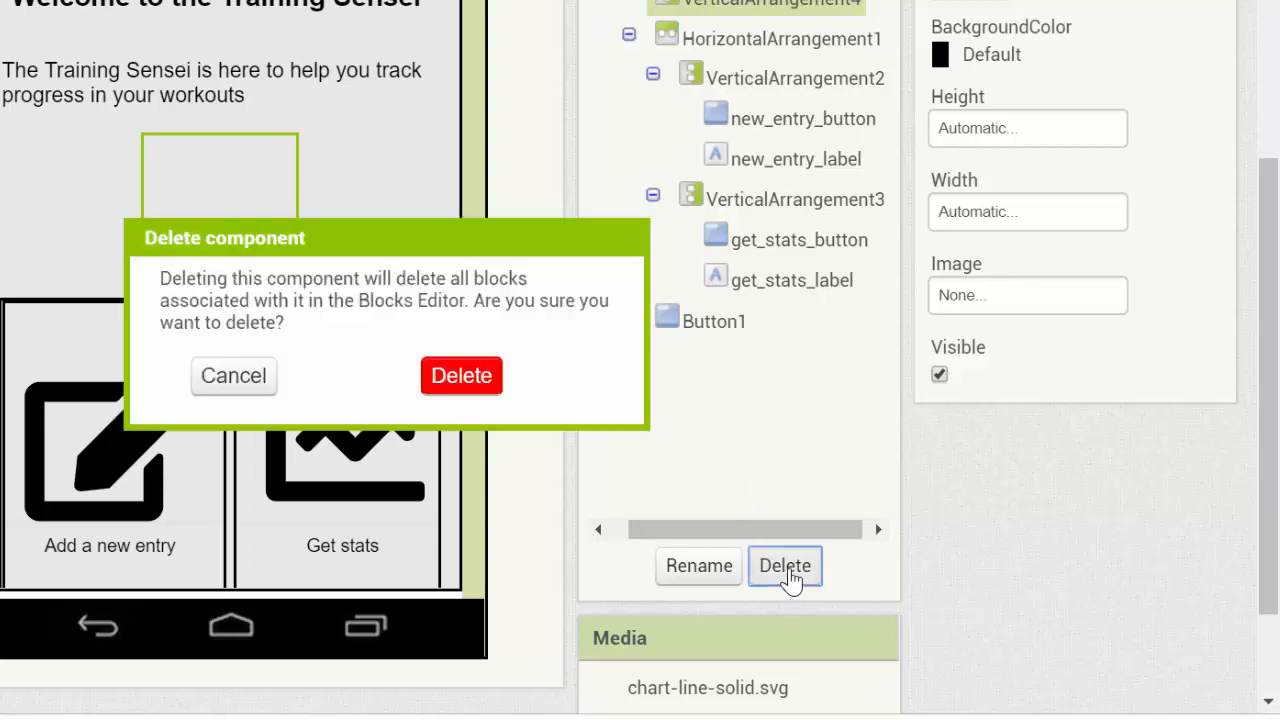
click(473, 388)
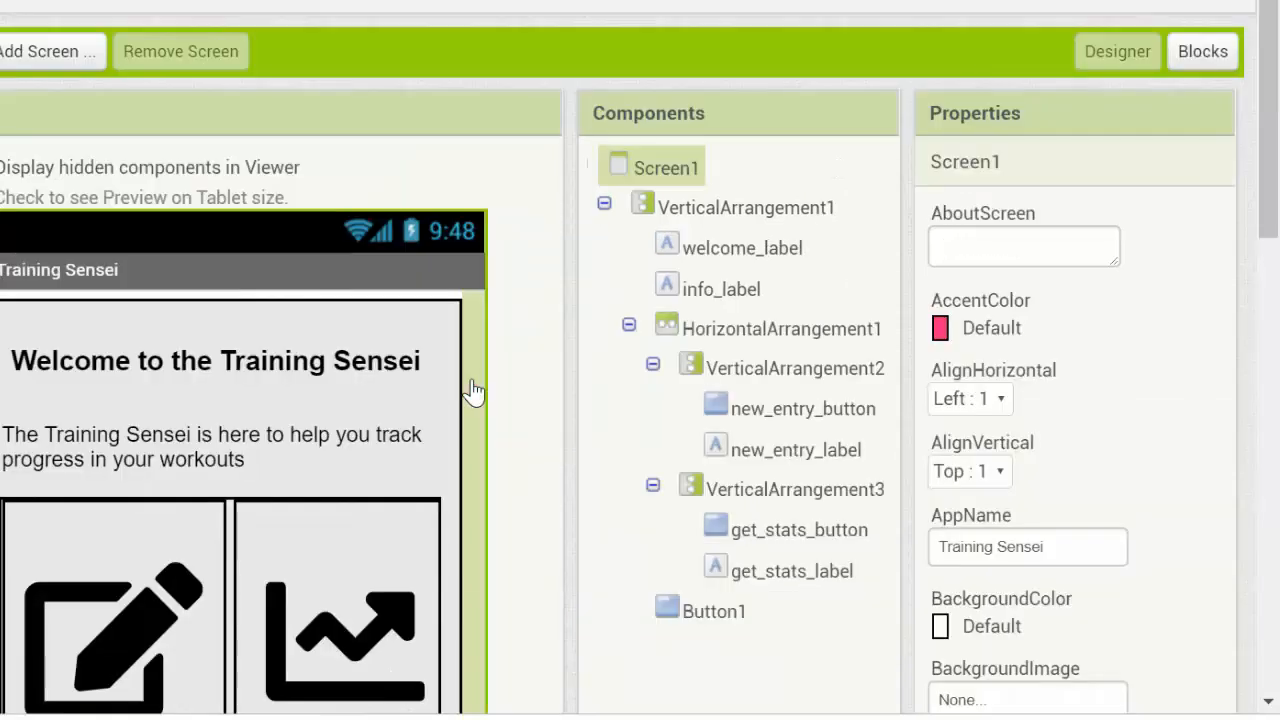
Step: Add a vertical arrangement inside VerticalArrangement1, directly below HorizontalArrangement1 with the two icons
scroll(1275, 92, down, 3)
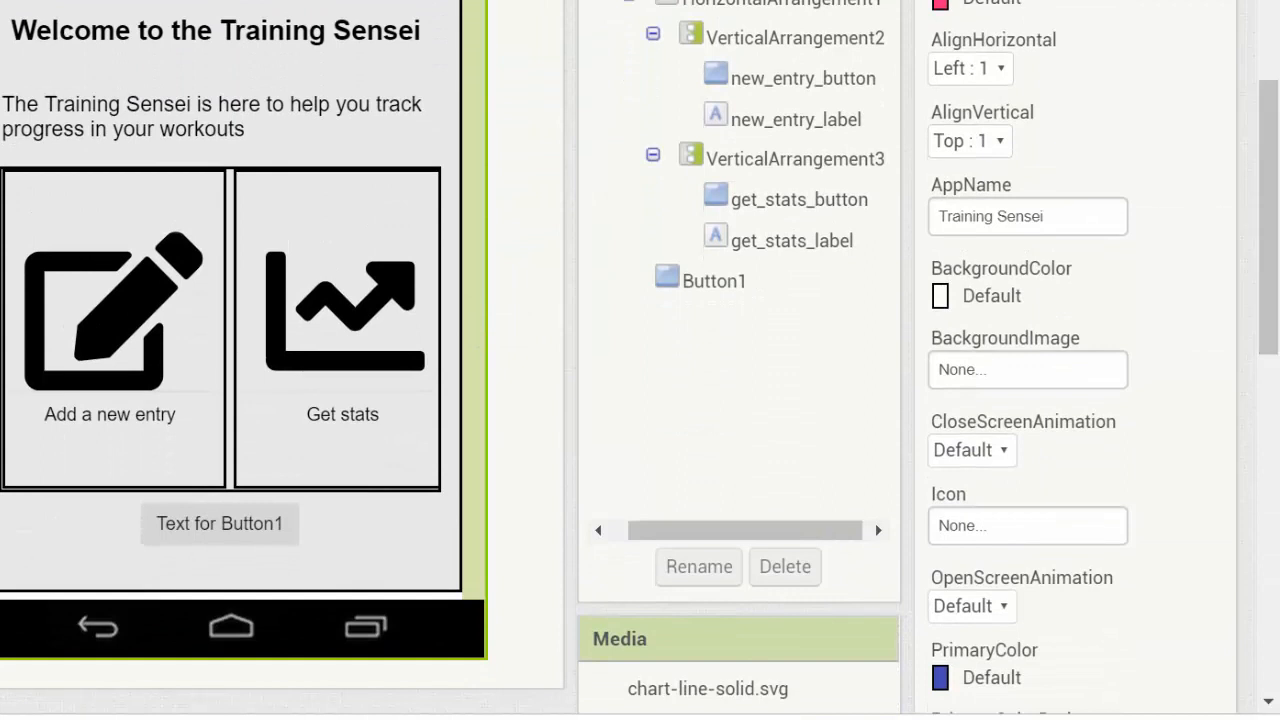
drag(0, 460, 336, 508)
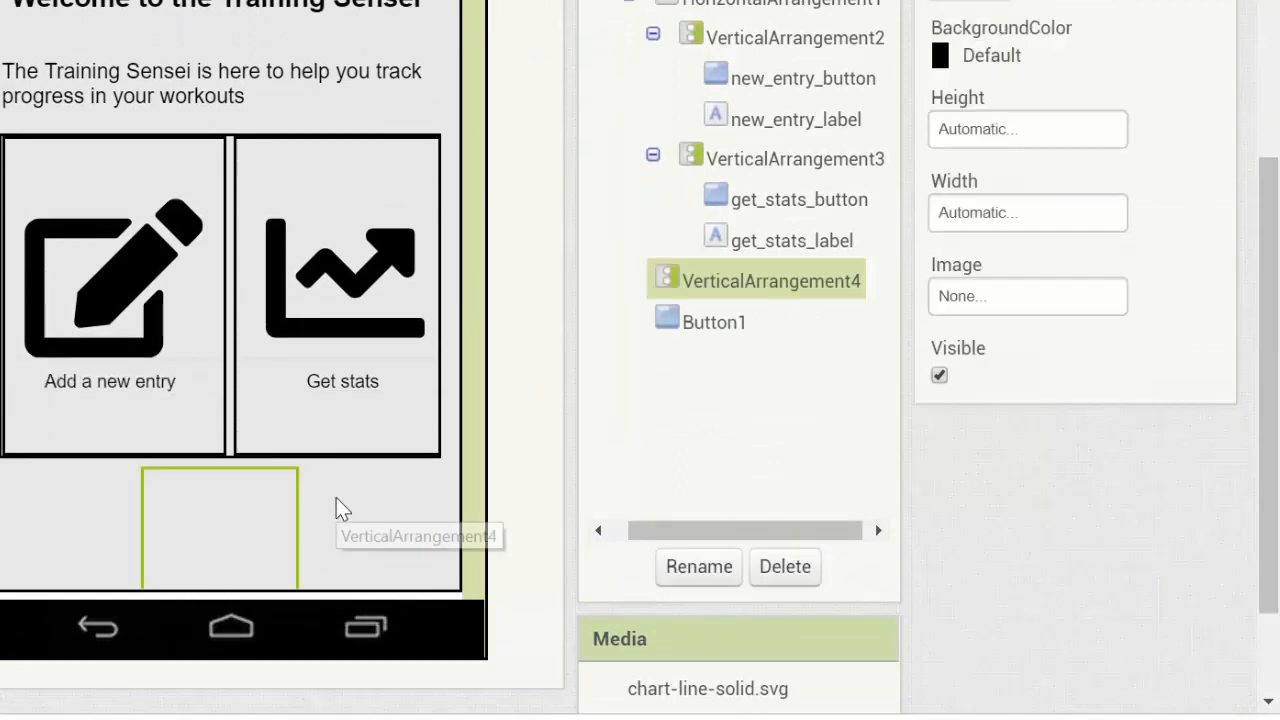
Step: Delete Button1, the loose button below the new vertical arrangement
click(697, 321)
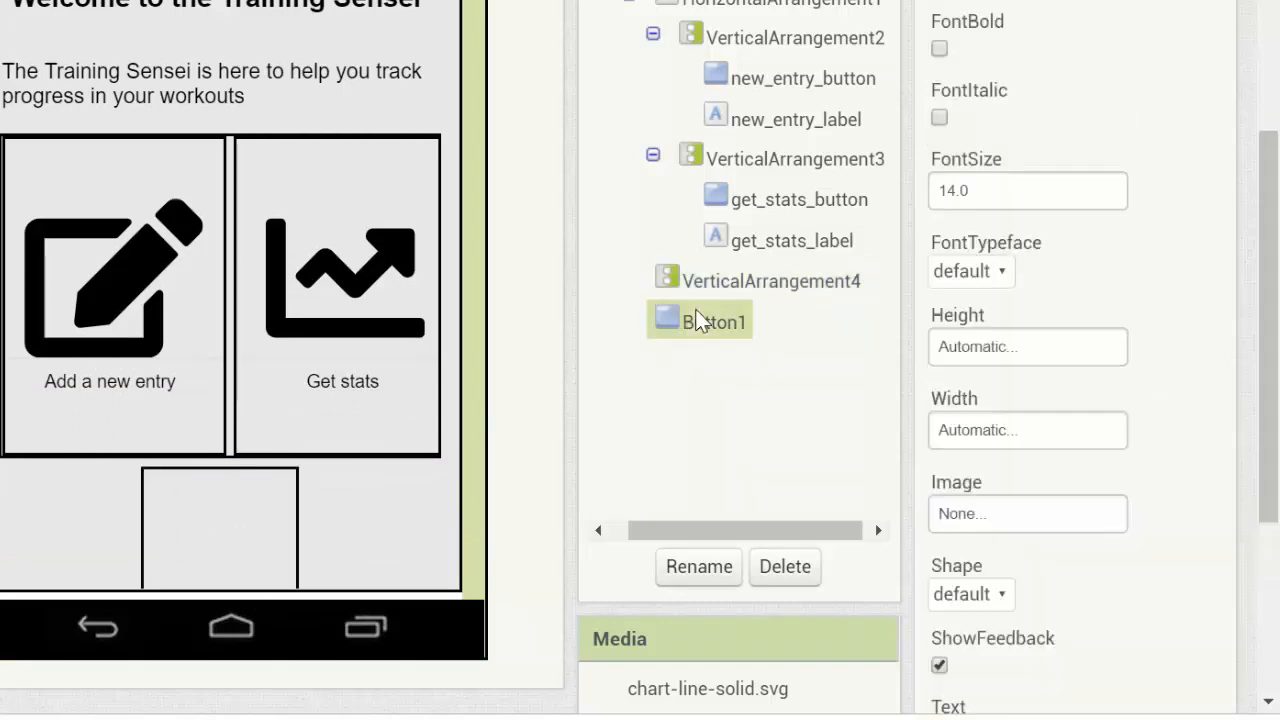
click(770, 567)
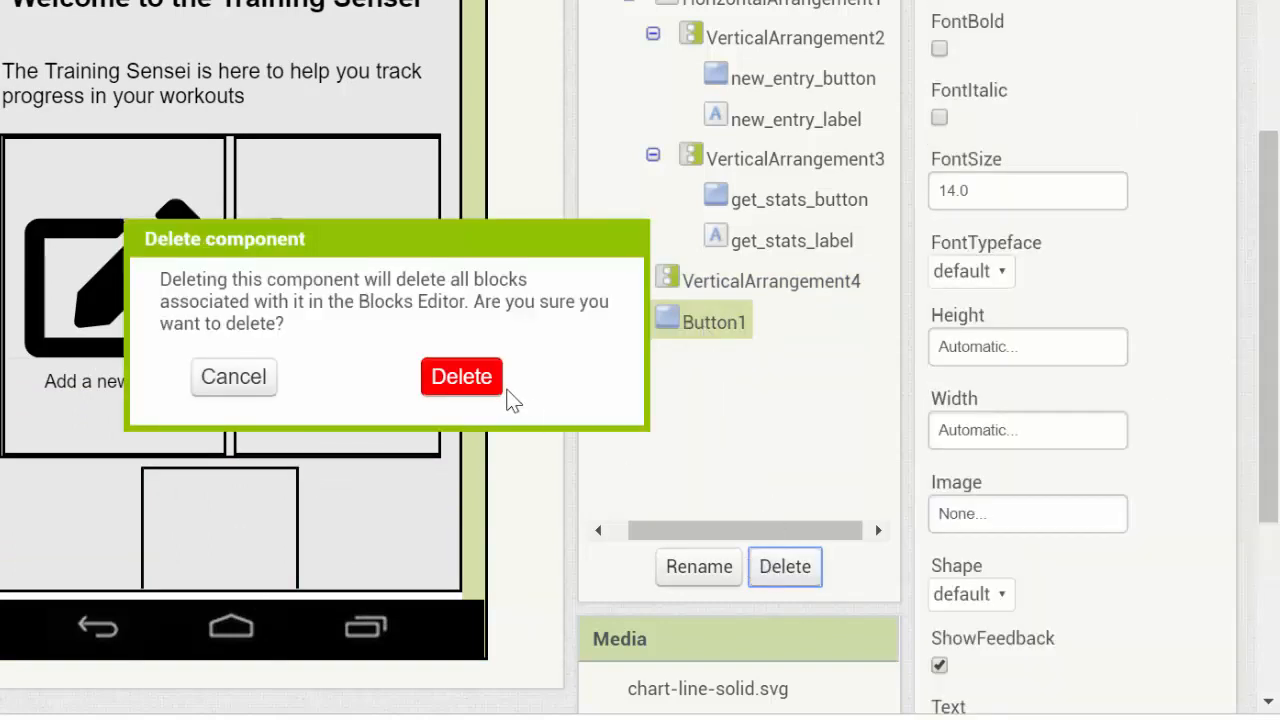
click(465, 385)
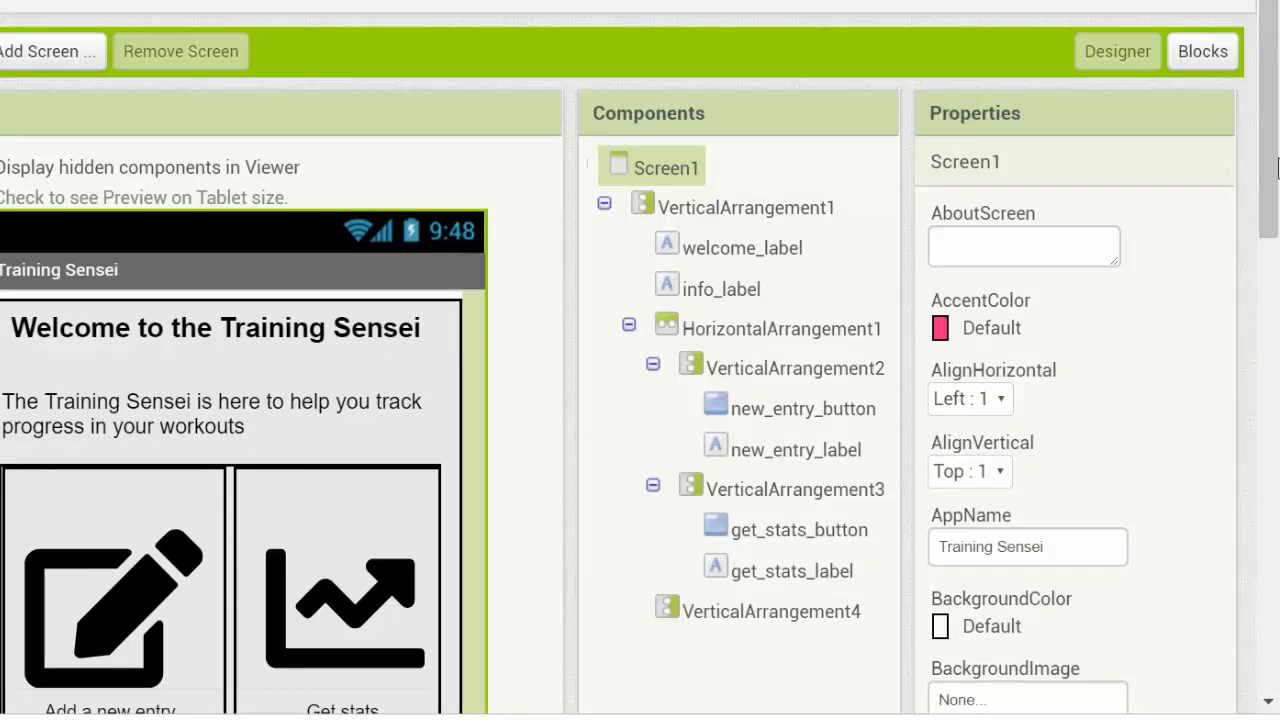
Step: Place a button inside VerticalArrangement4 with a label directly beneath it
drag(1270, 175, 1272, 265)
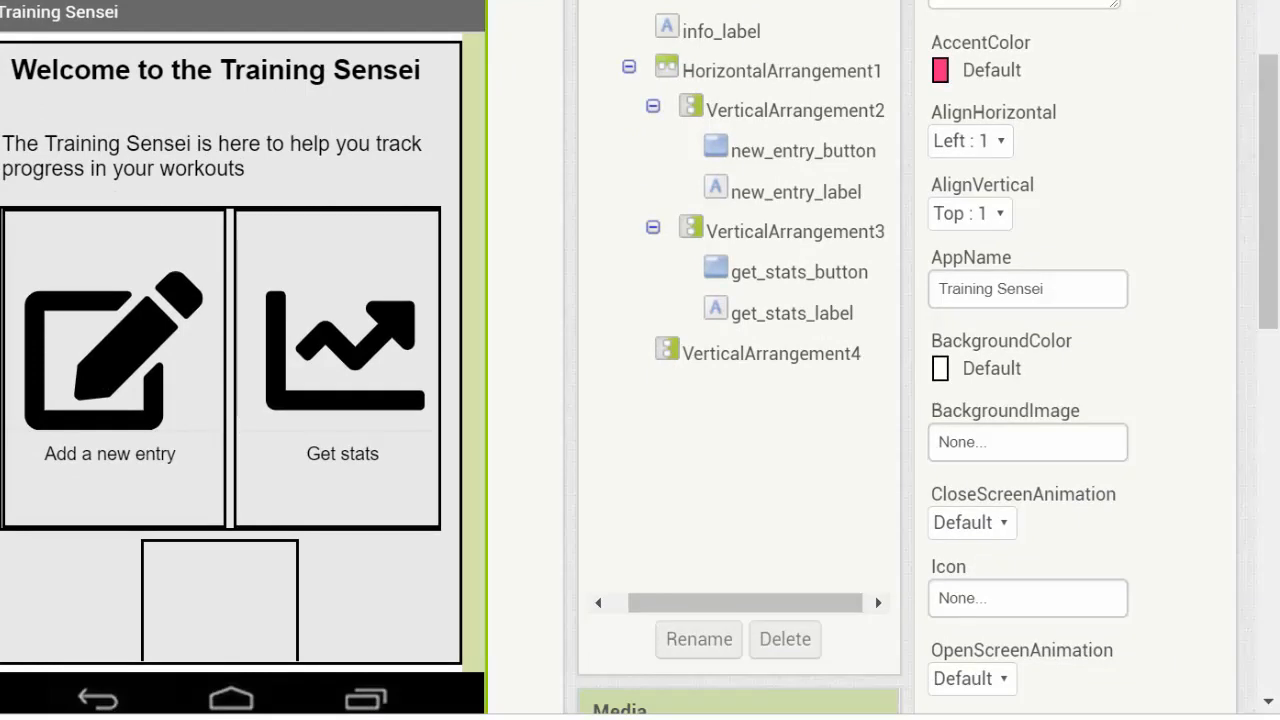
drag(5, 330, 257, 591)
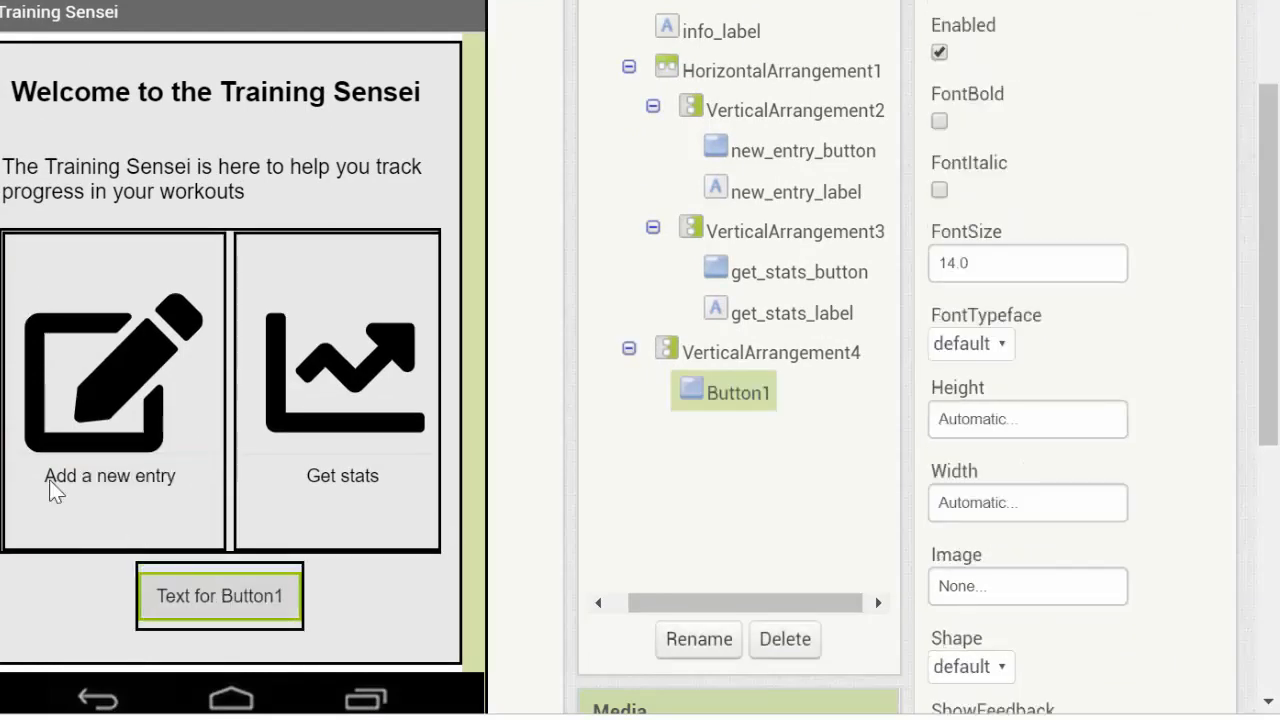
drag(3, 442, 171, 603)
Step: Rename the button in VerticalArrangement4 as edit_user_button
click(178, 583)
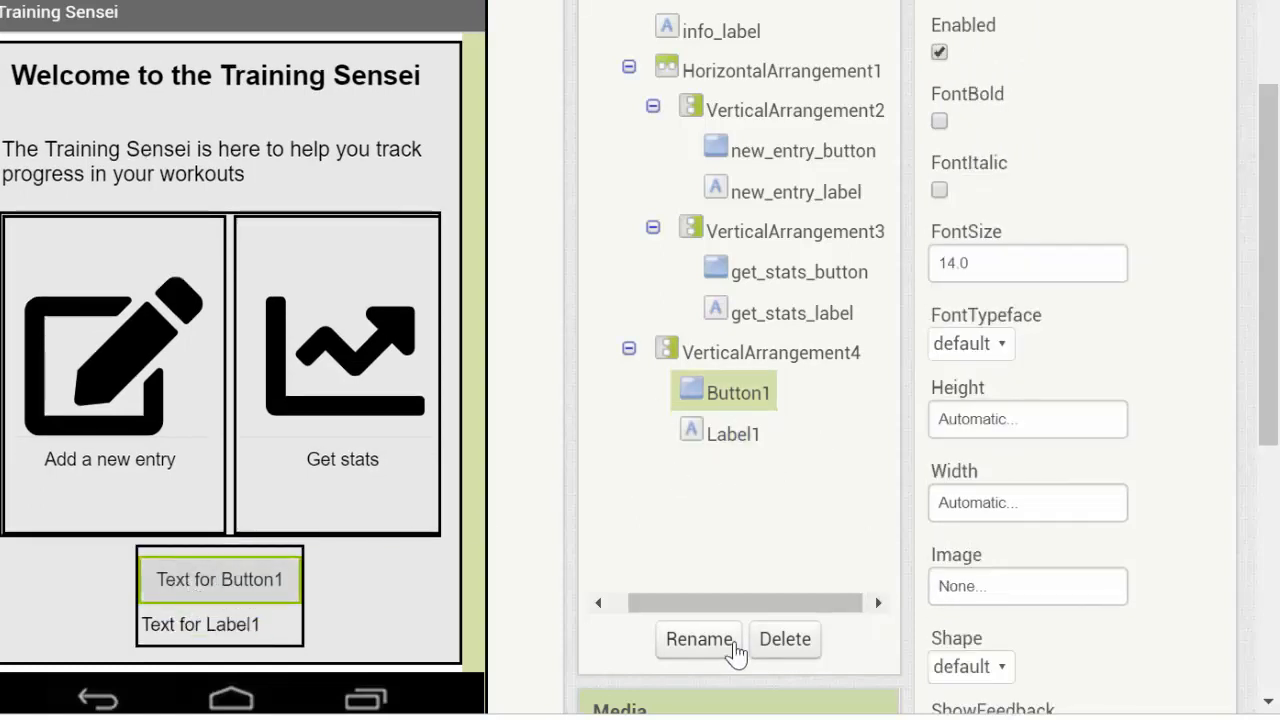
click(721, 646)
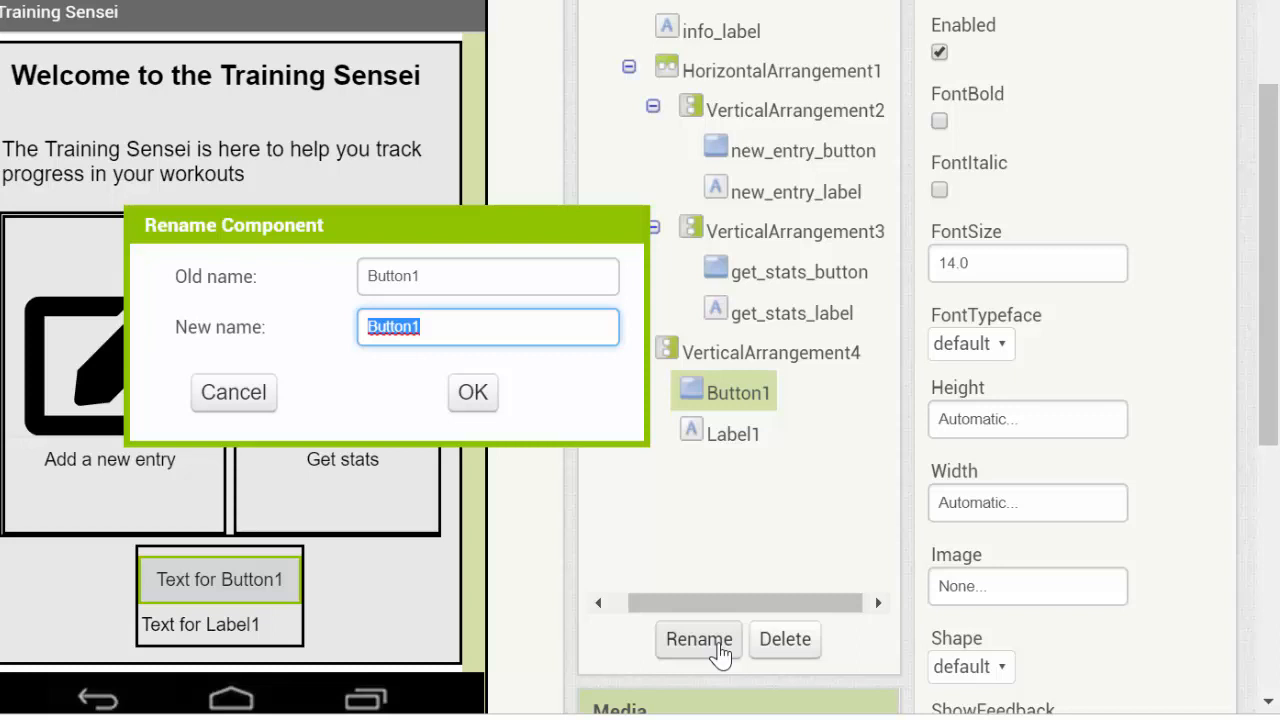
text(edit_user_b)
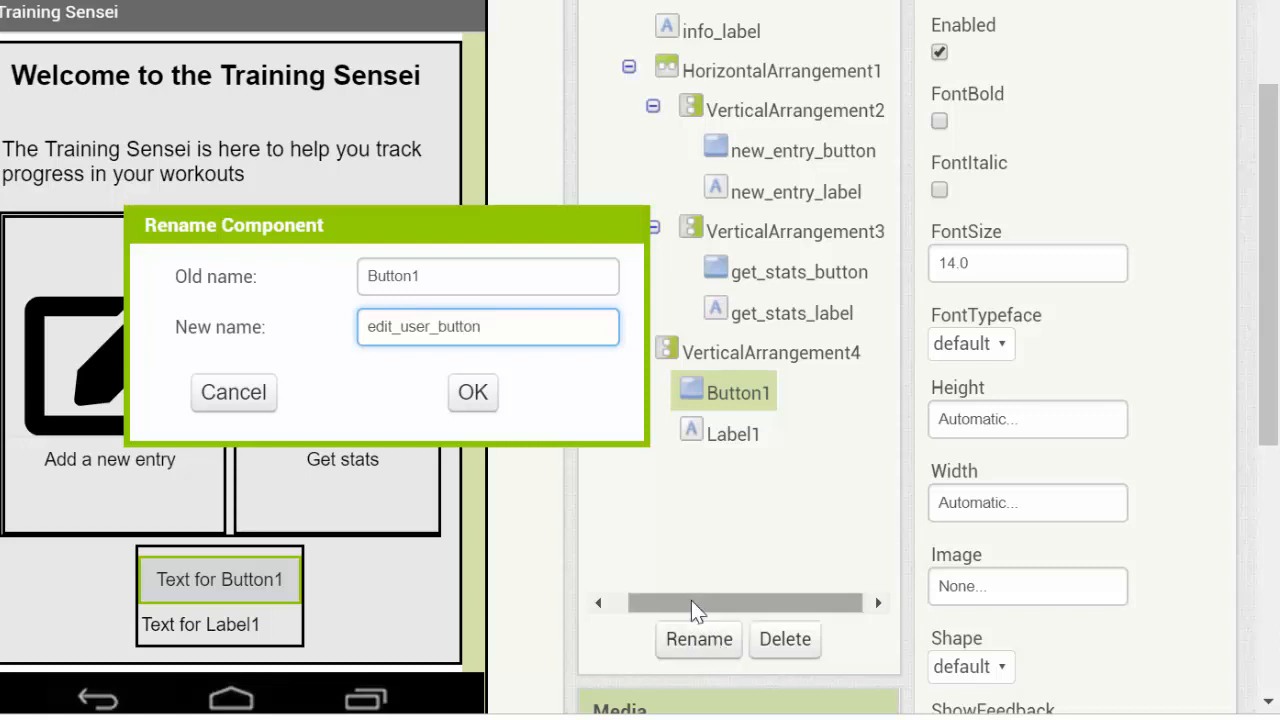
click(490, 412)
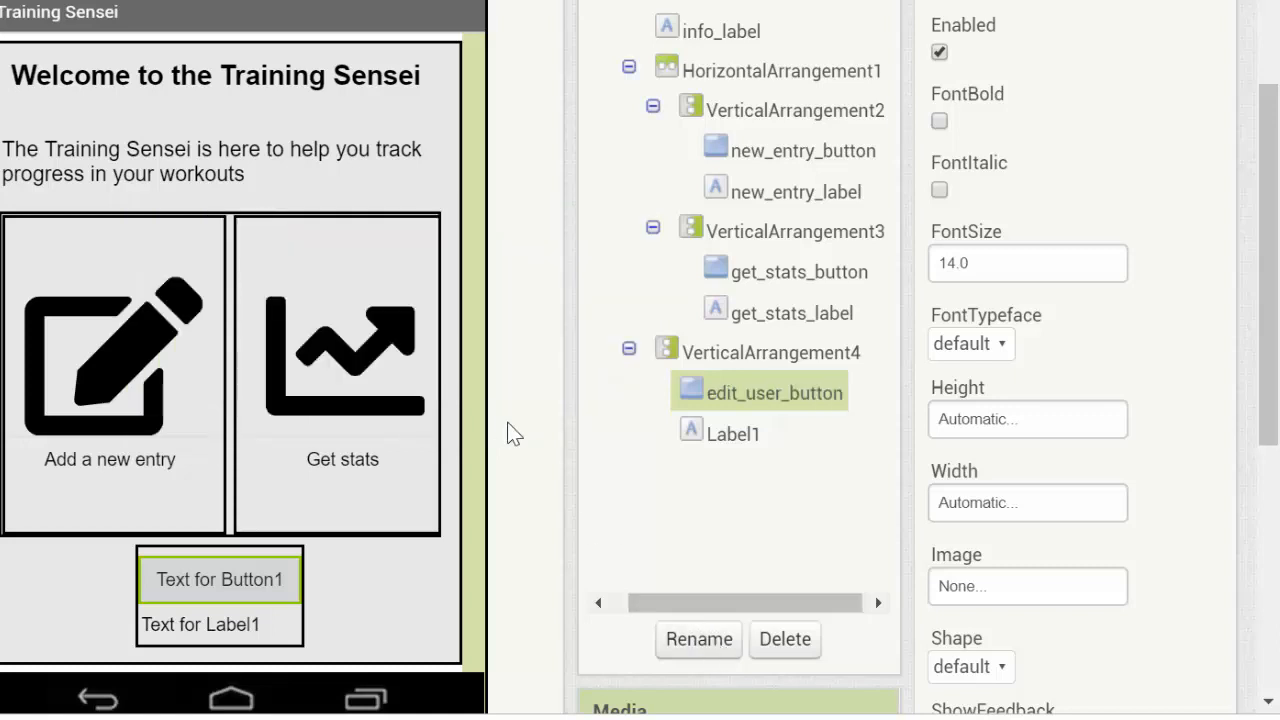
Step: Rename the label in VerticalArrangement4 as edit_user_label
click(716, 440)
click(716, 640)
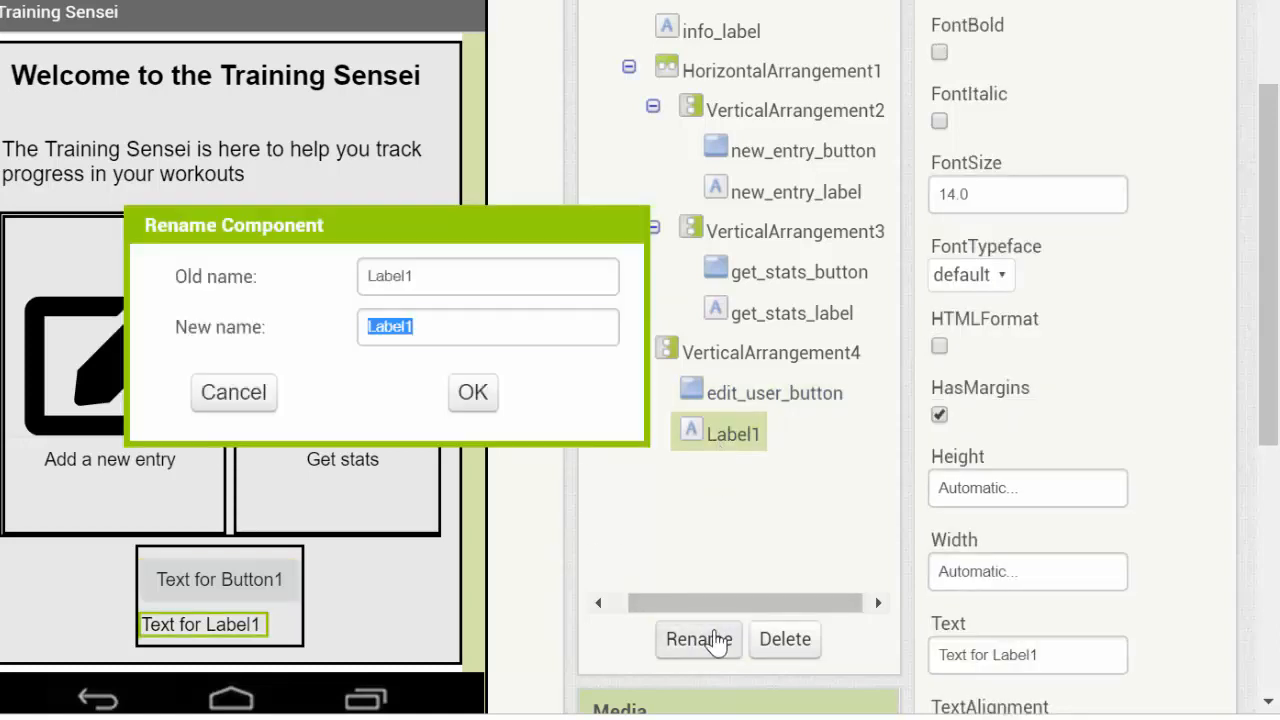
text(edit_u)
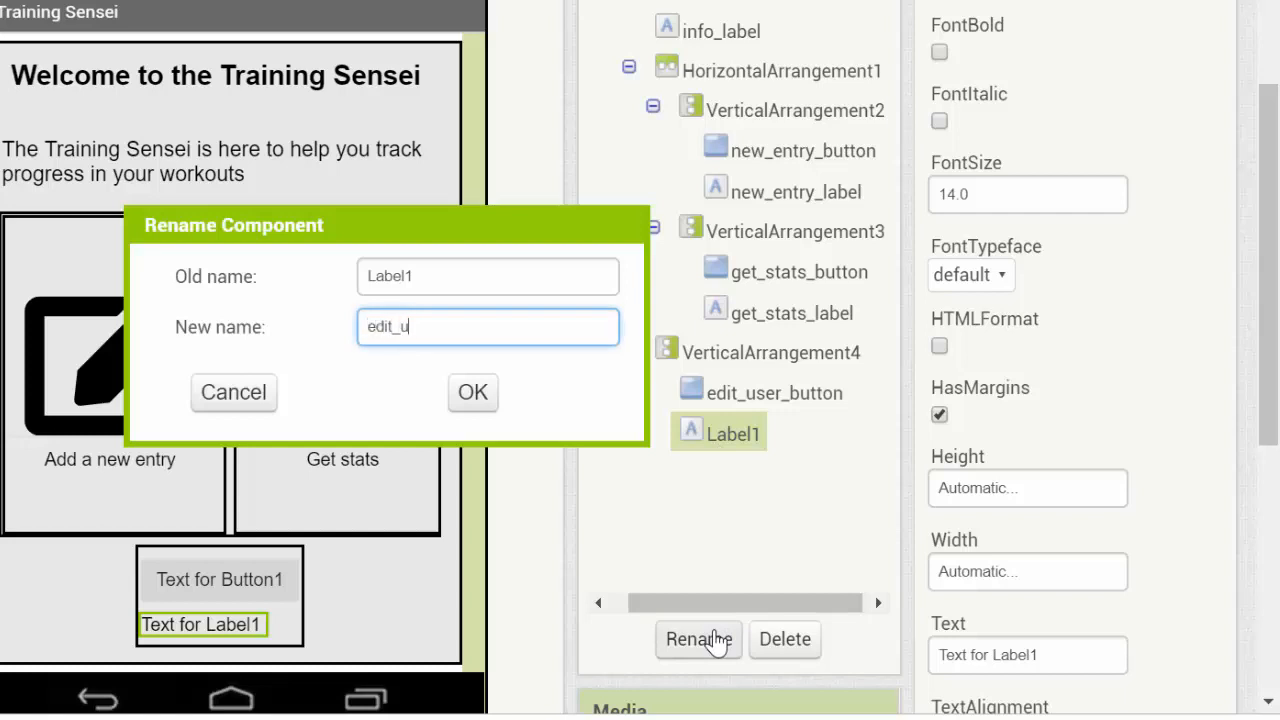
text(ser_label)
key(Return)
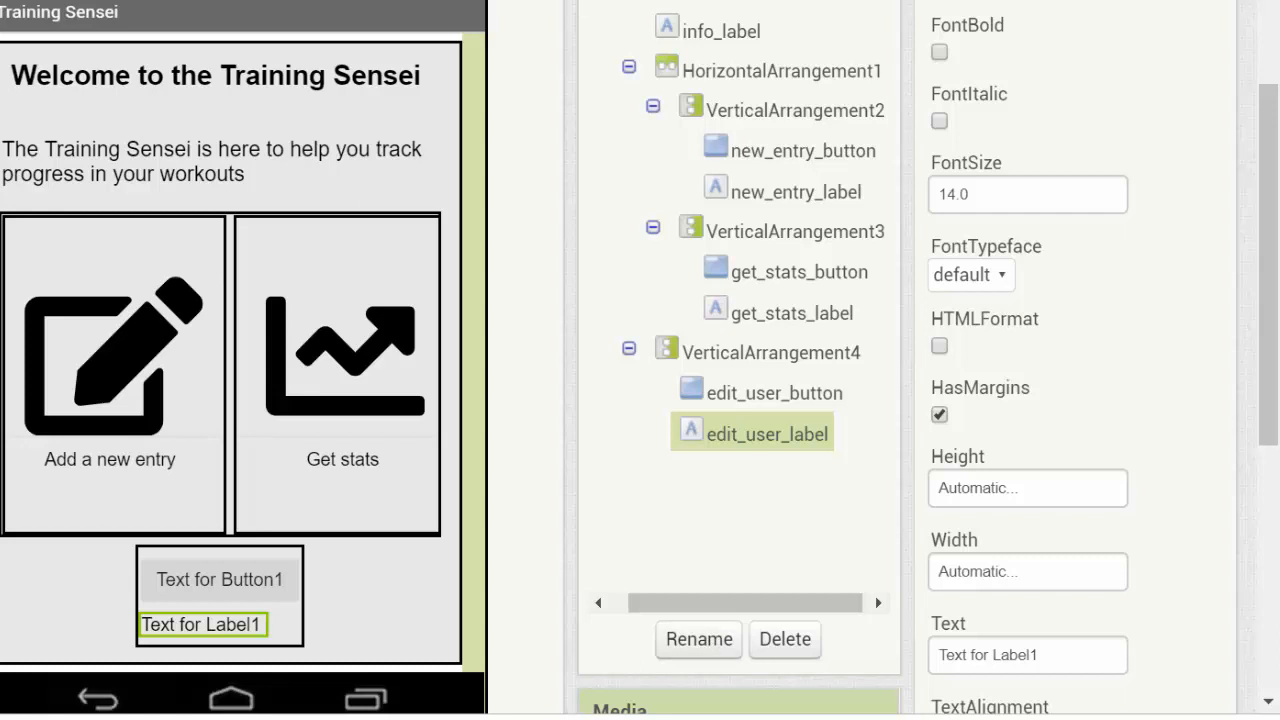
Step: Clear the default text of edit_user_button so that the button has no caption
click(263, 578)
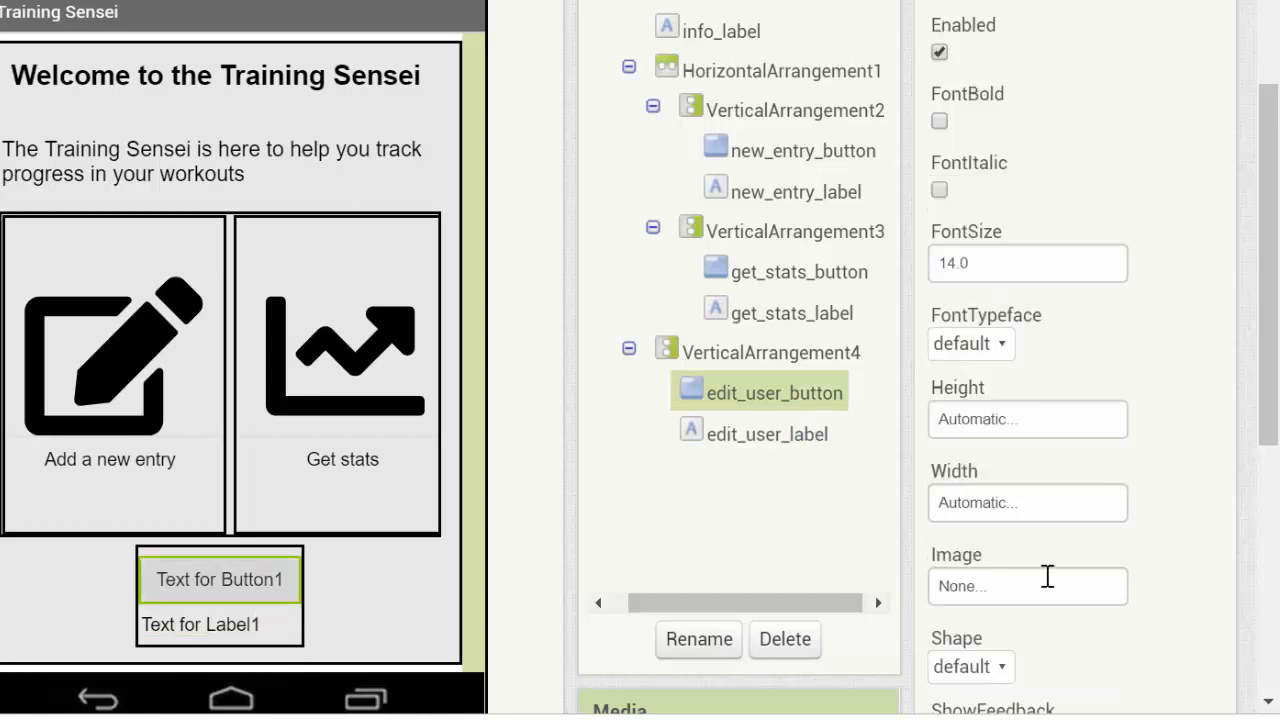
drag(1272, 318, 1249, 457)
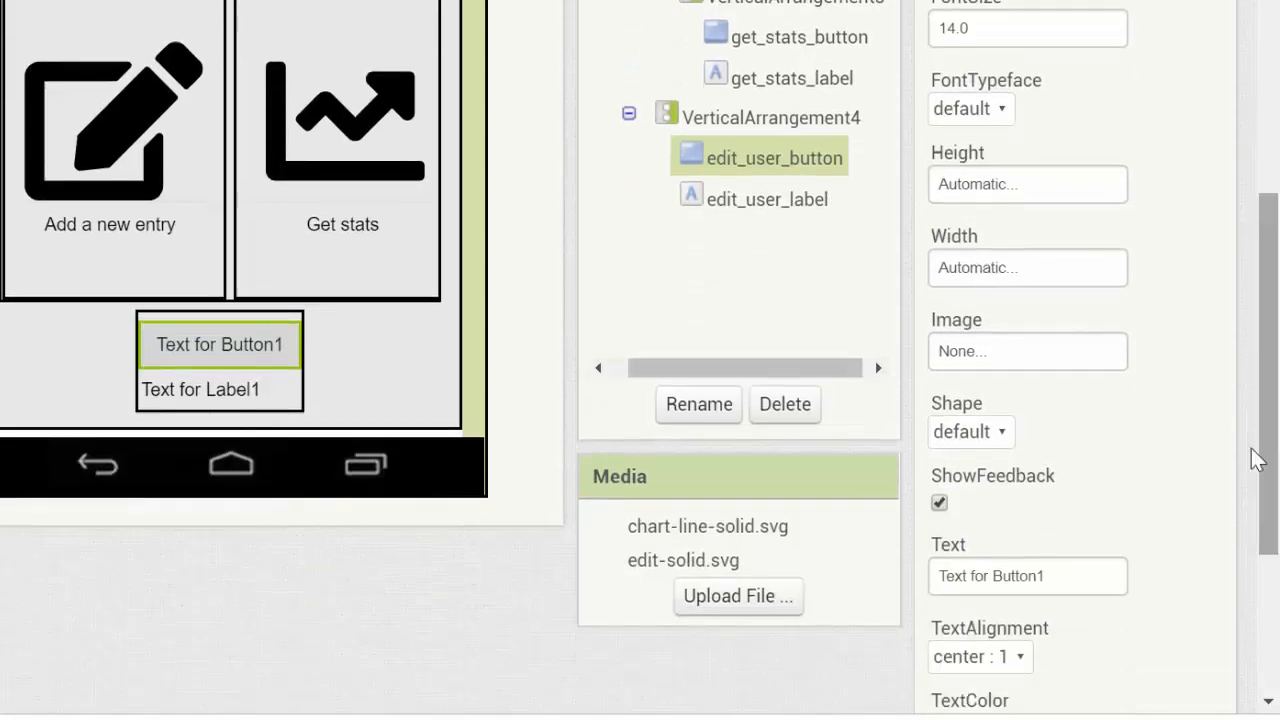
click(1027, 577)
key(ctrl+a)
key(BackSpace)
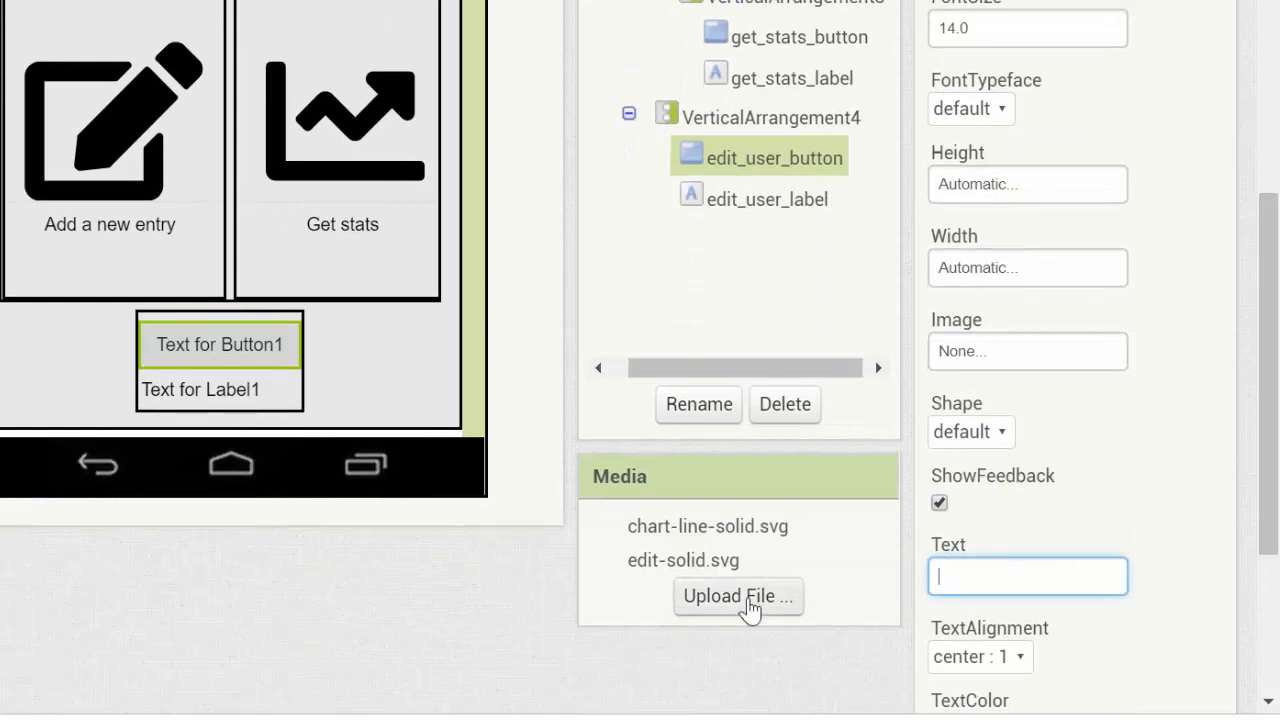
Step: Upload user-edit-solid.svg from the computer and use it as the image of edit_user_button
click(985, 355)
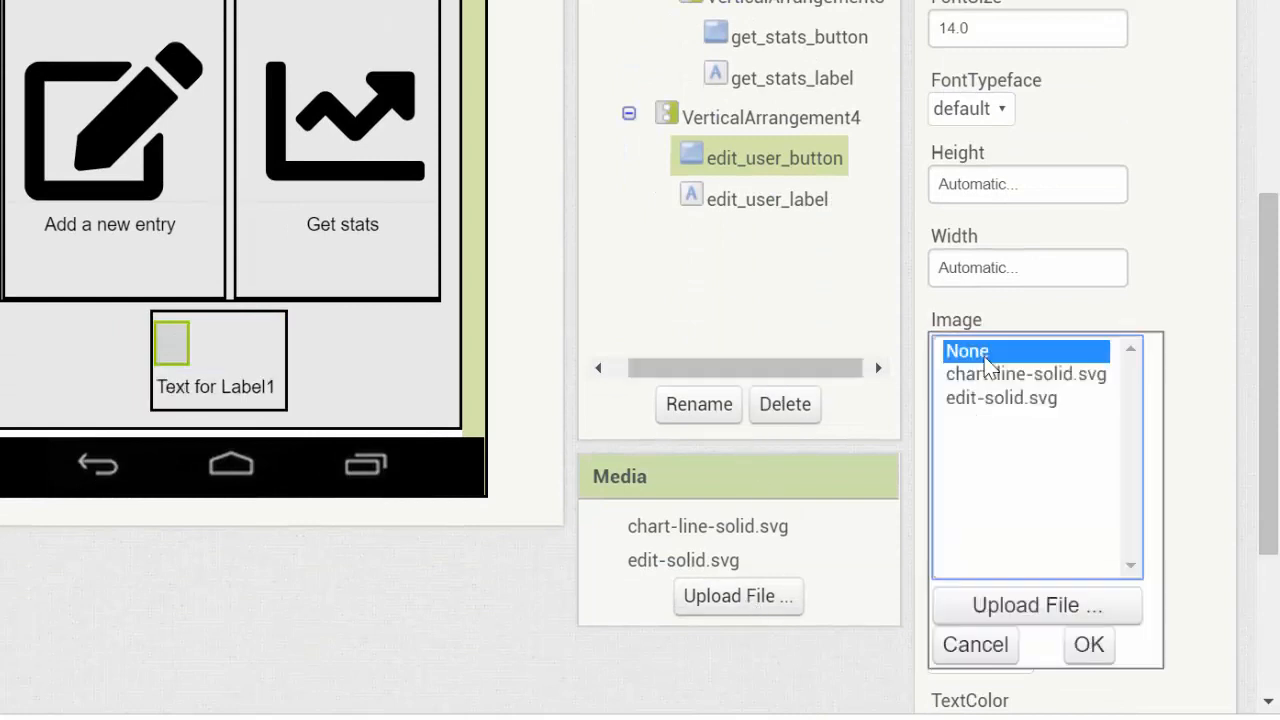
click(1023, 608)
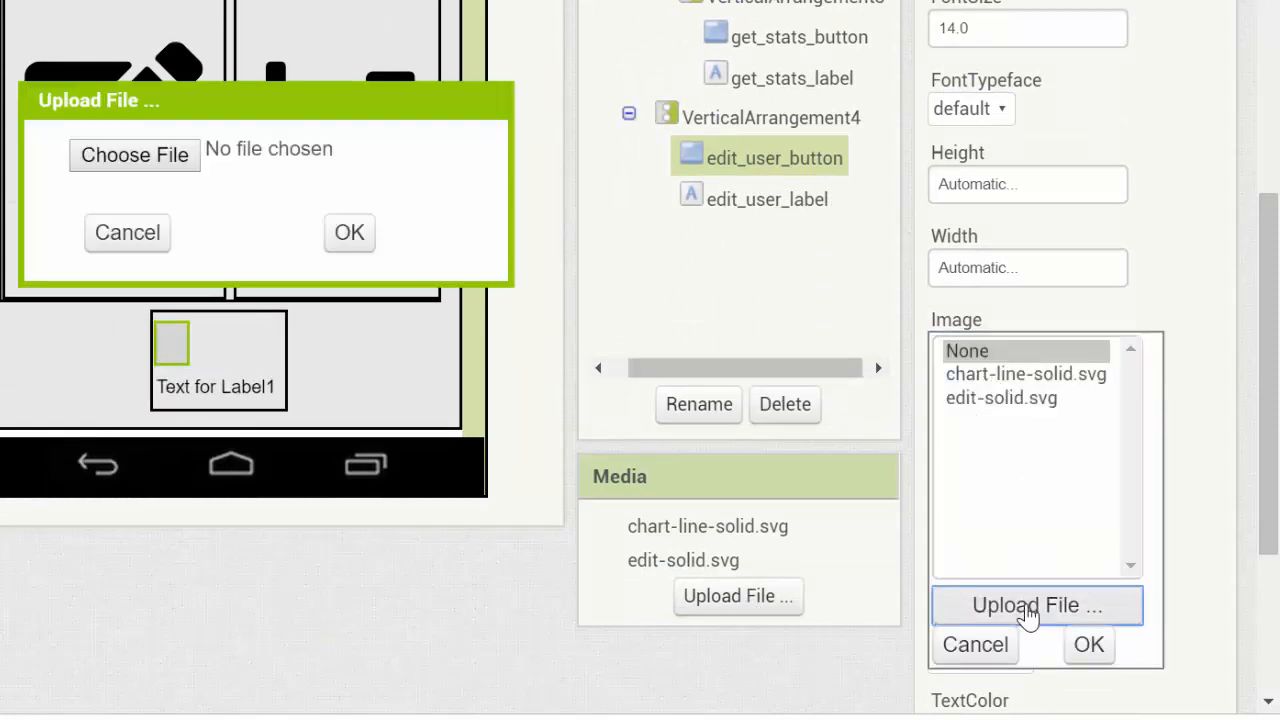
click(100, 155)
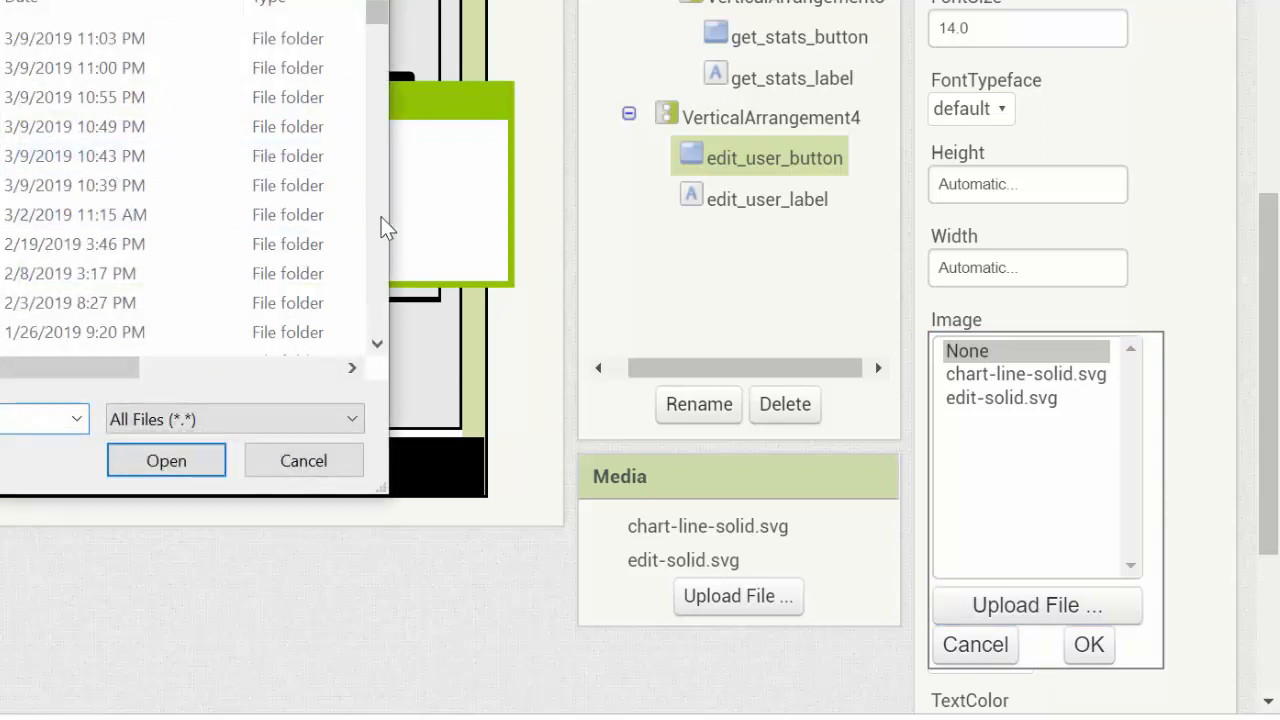
scroll(385, 228, down, 4)
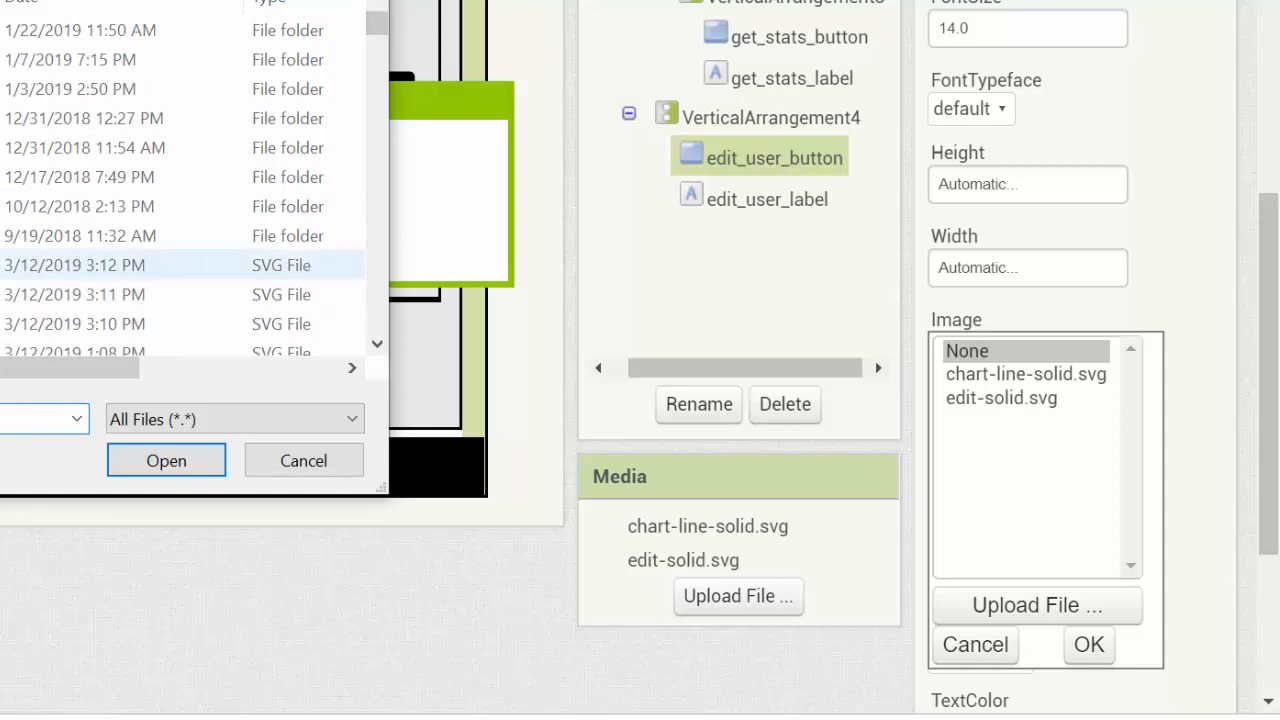
click(283, 262)
click(166, 460)
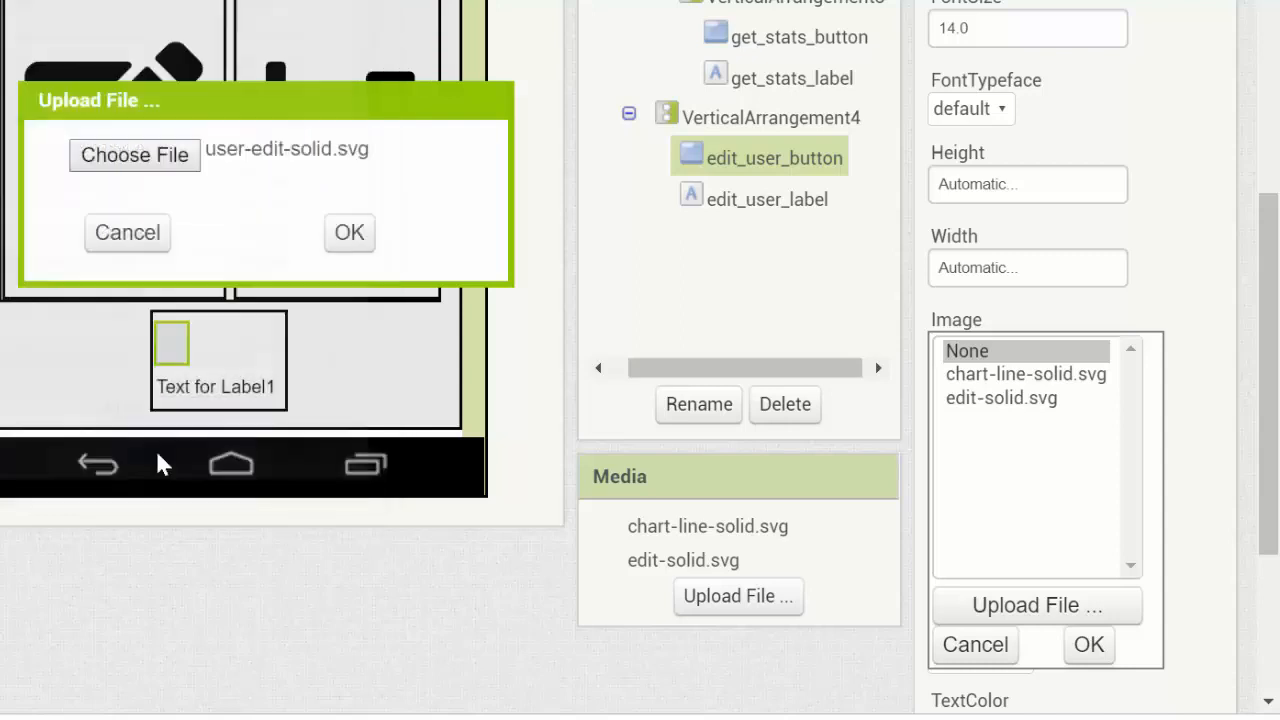
click(346, 246)
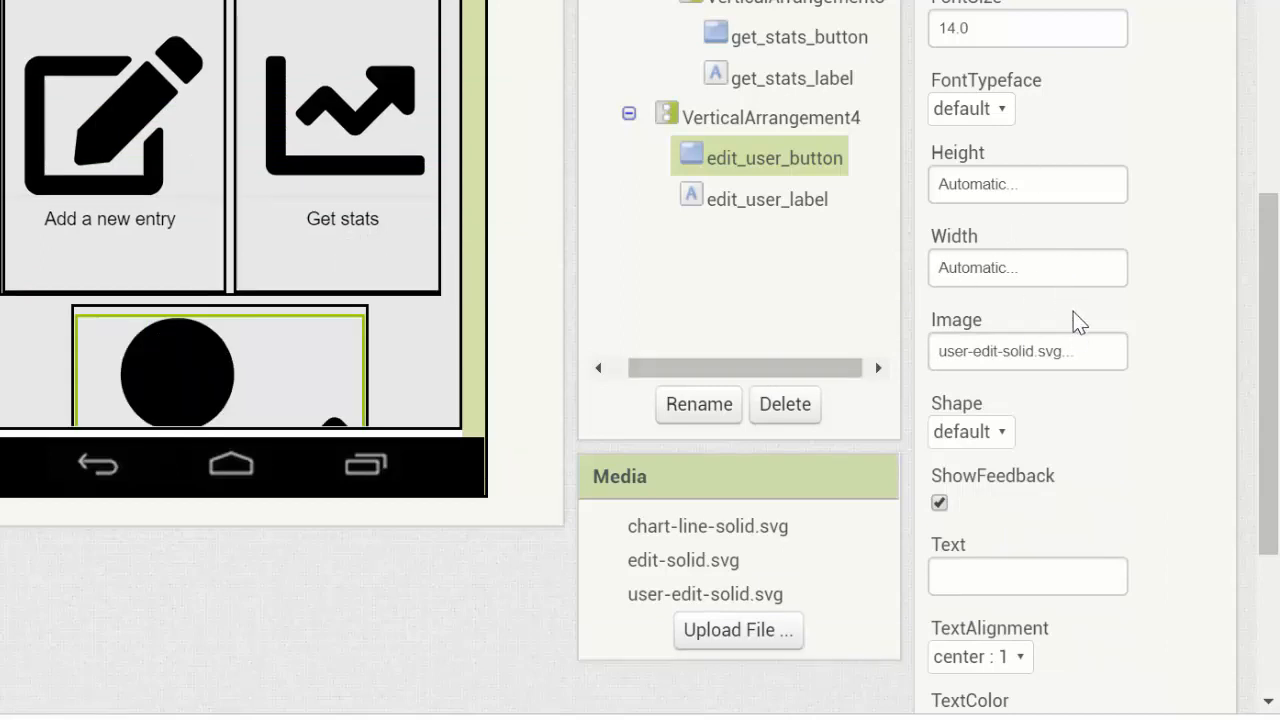
Step: Set the height of edit_user_button to 10 percent and its width to 25 percent
click(1048, 198)
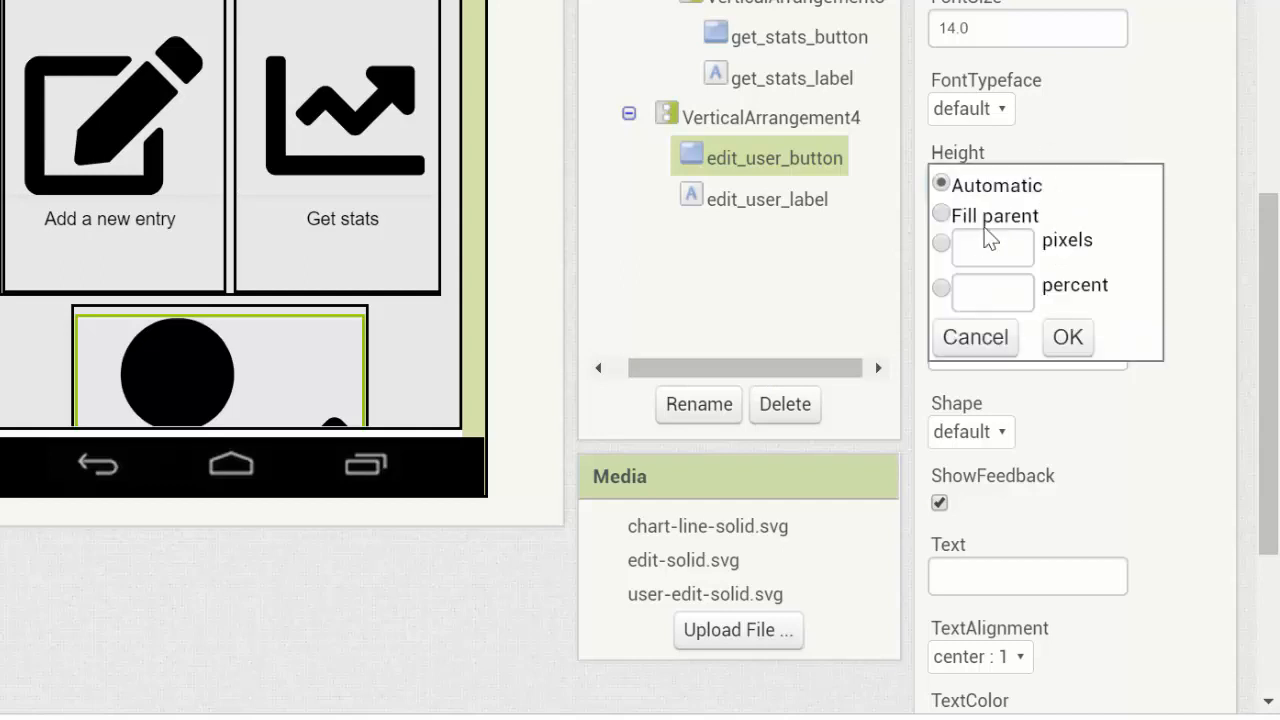
click(993, 288)
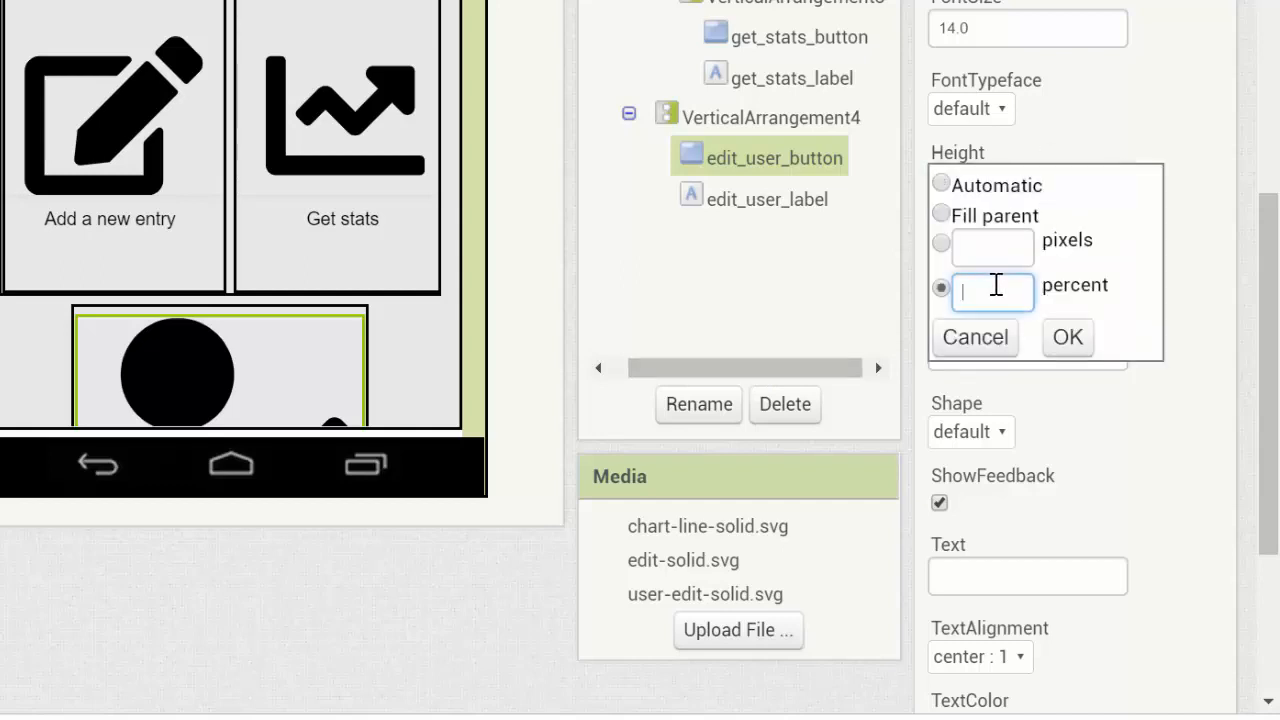
text(10)
click(1070, 345)
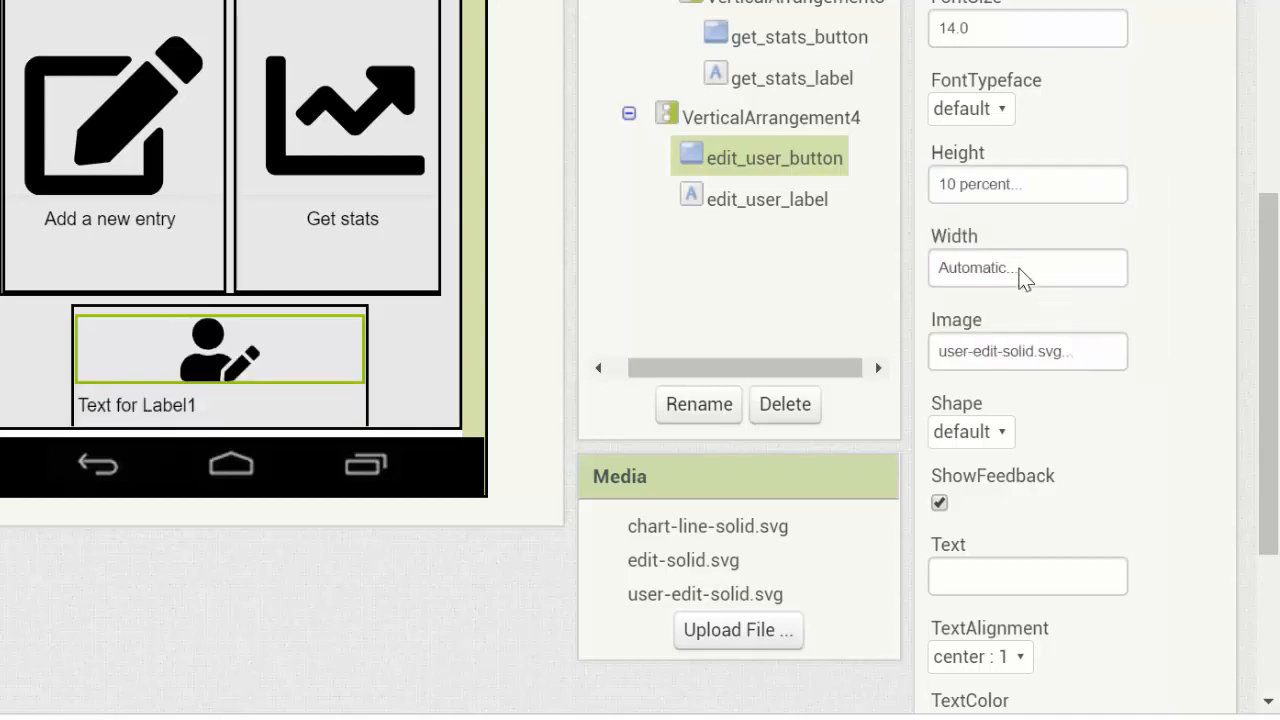
click(1024, 278)
click(988, 379)
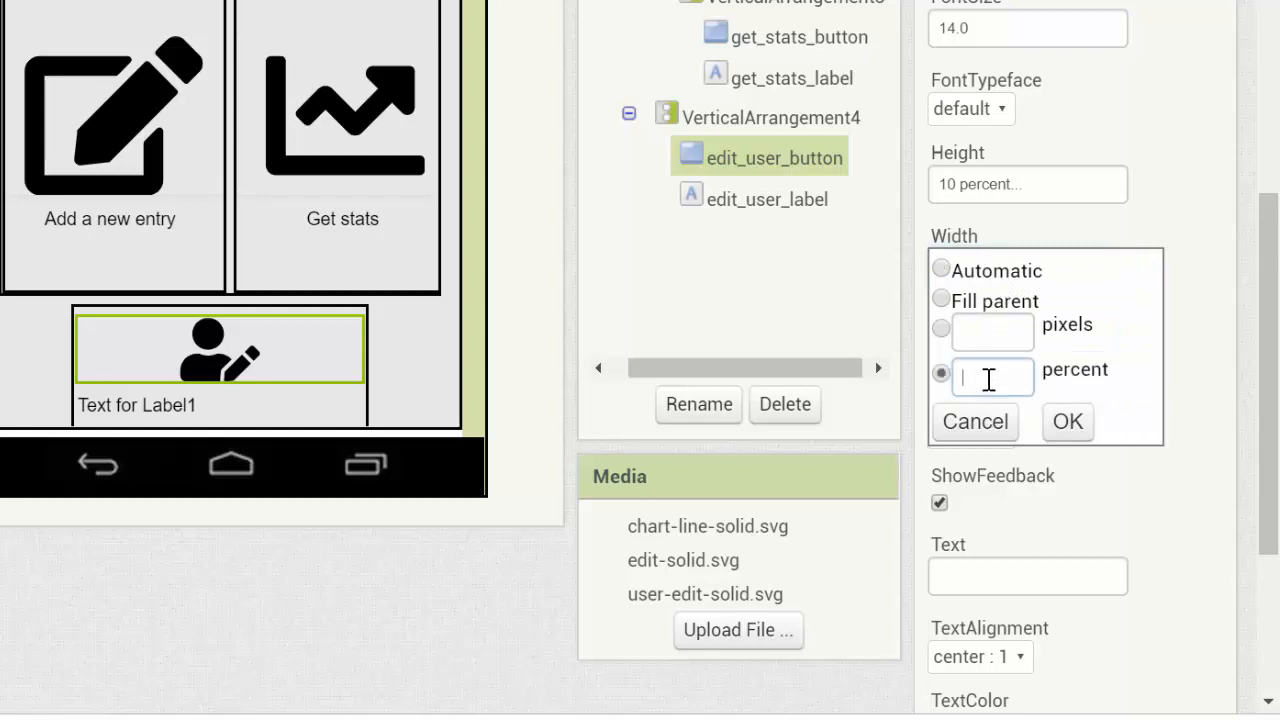
text(25)
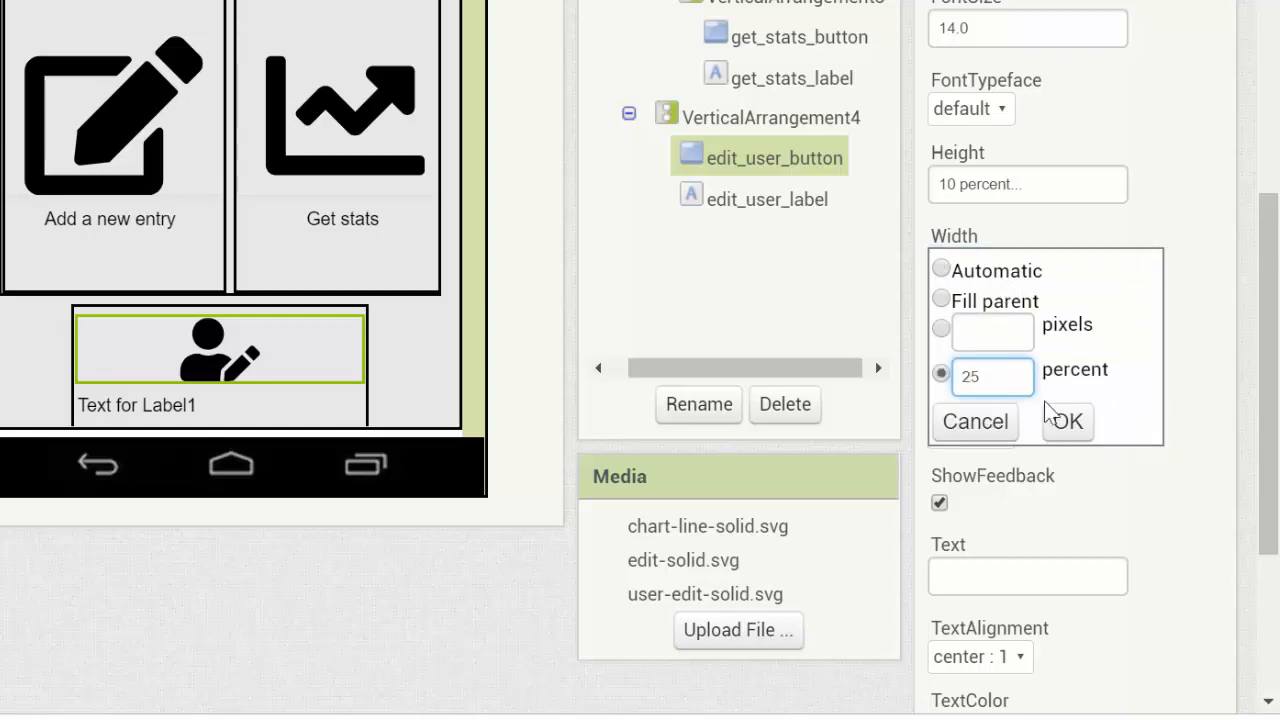
click(1064, 420)
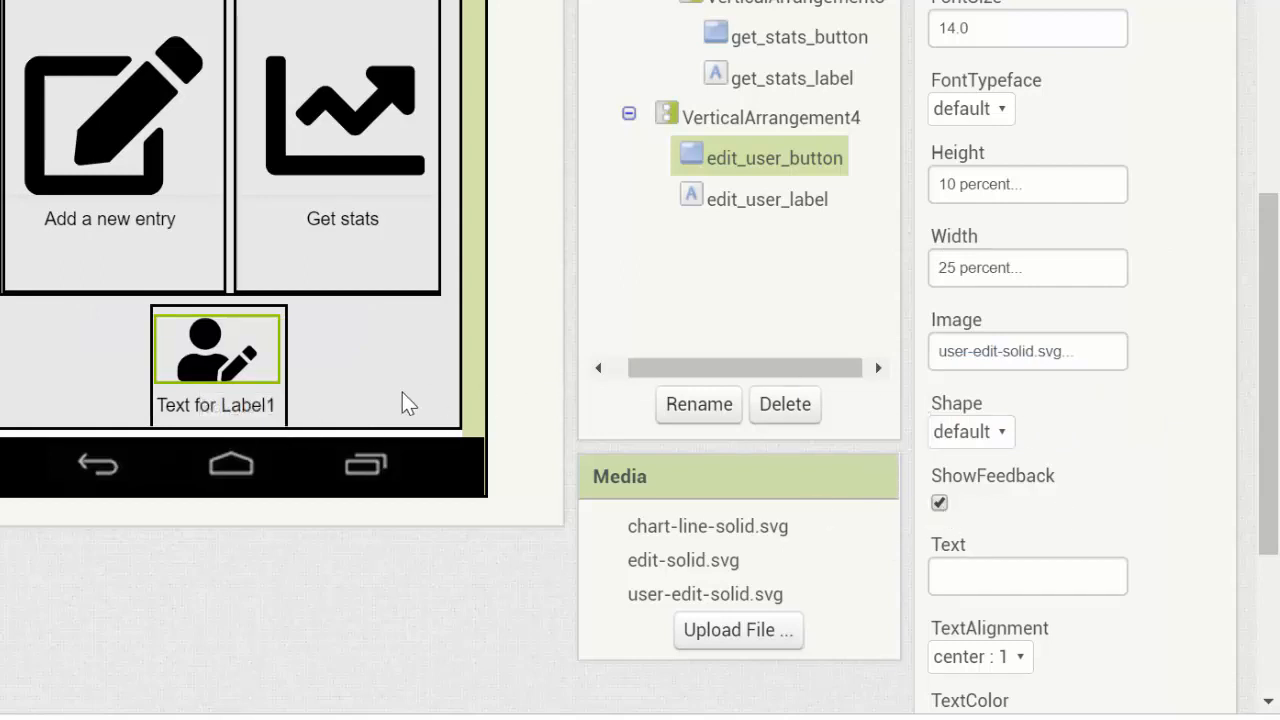
Step: Change the text of edit_user_label to "Configure your info"
click(272, 400)
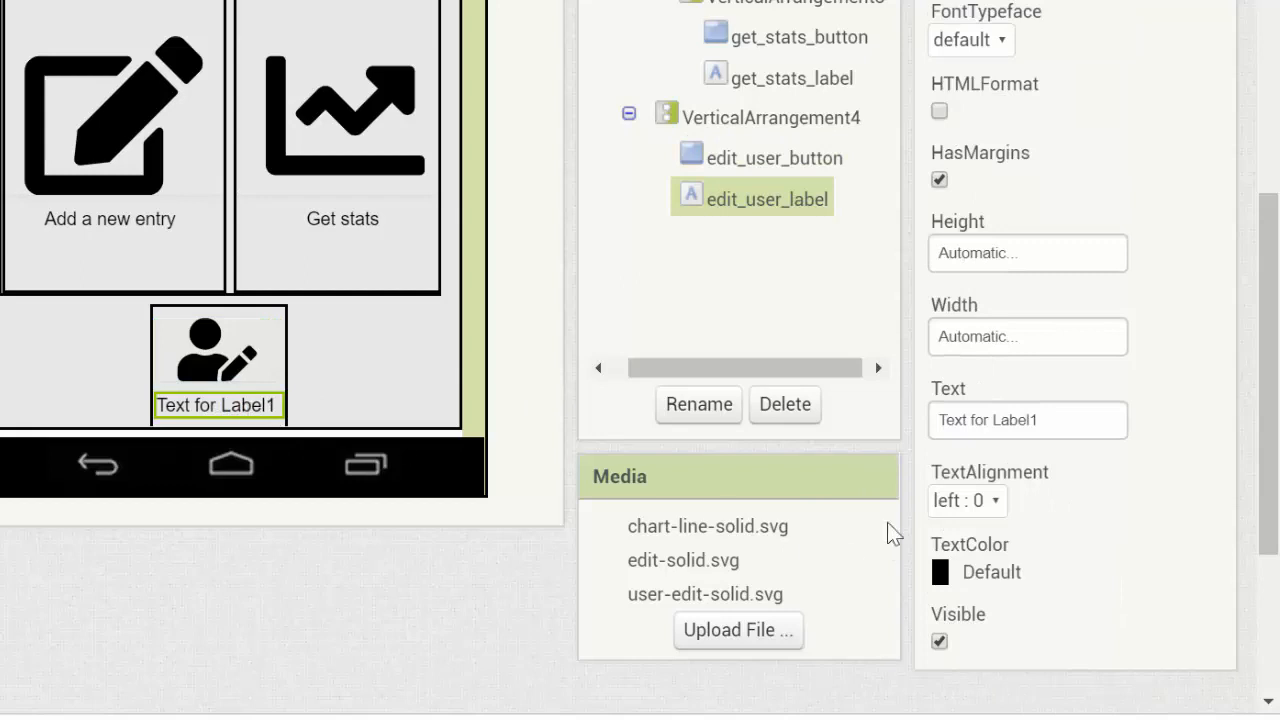
click(1068, 428)
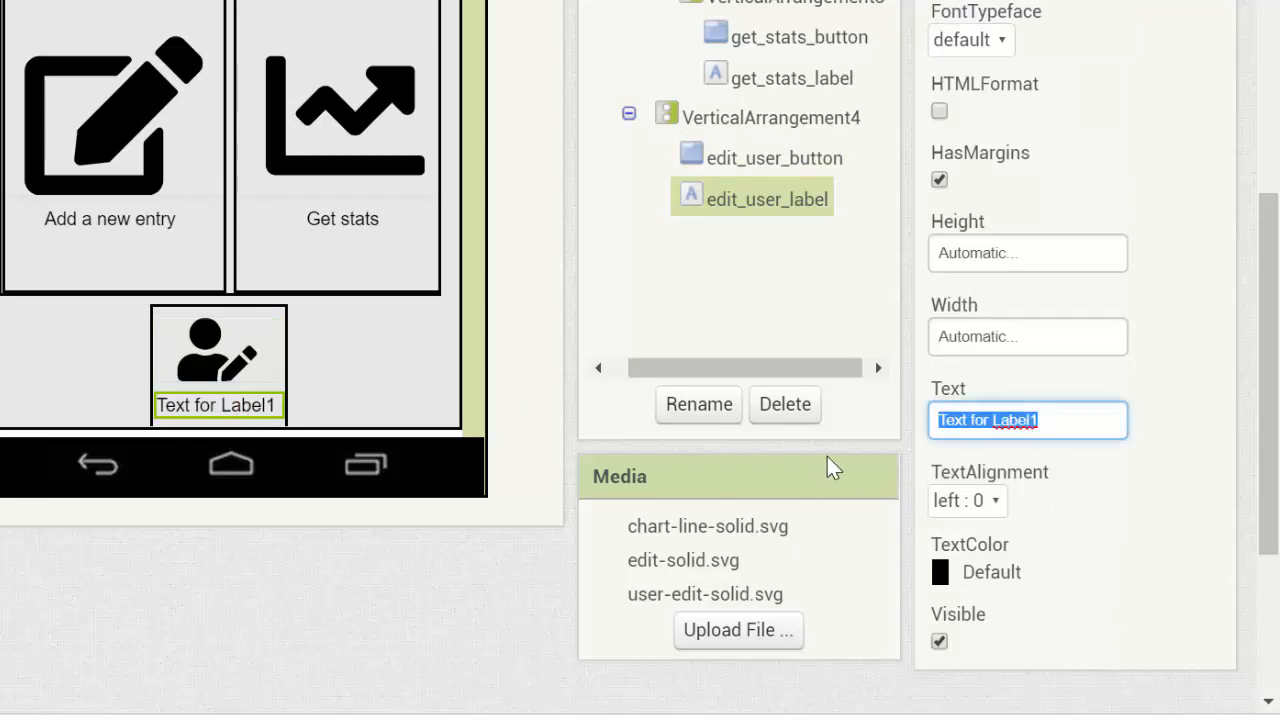
text(Confi)
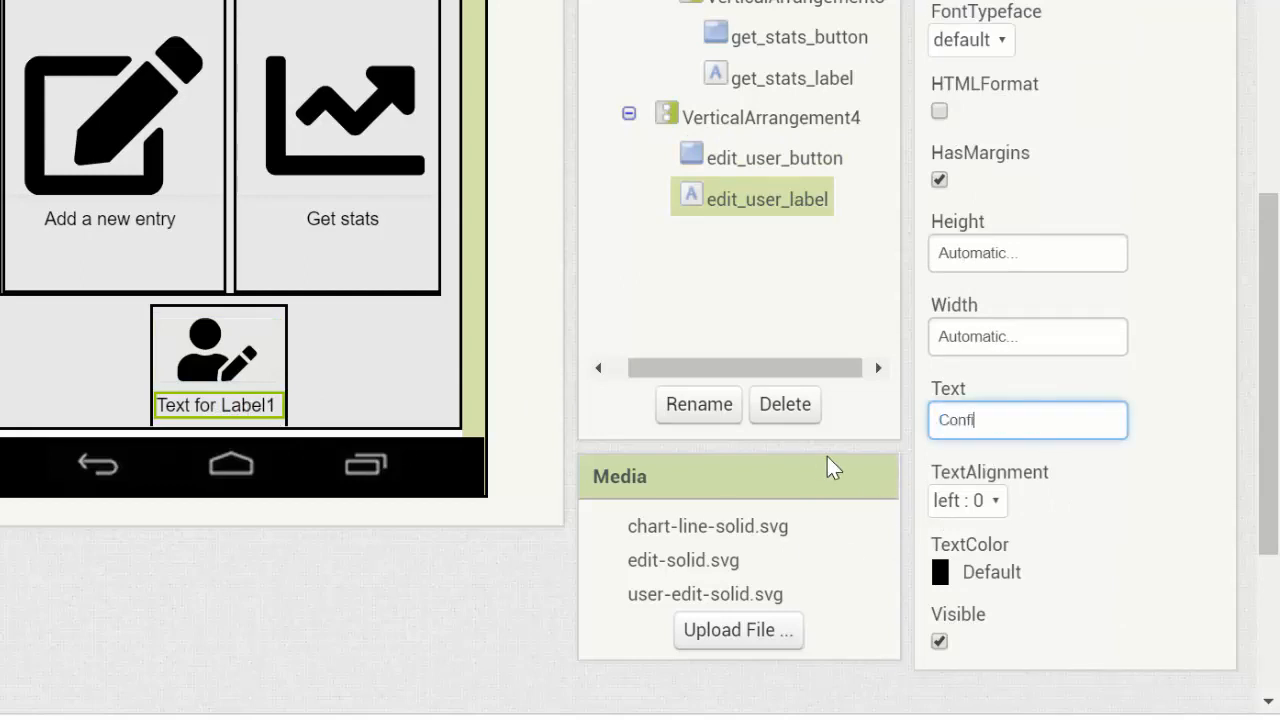
text(gure)
text(your info)
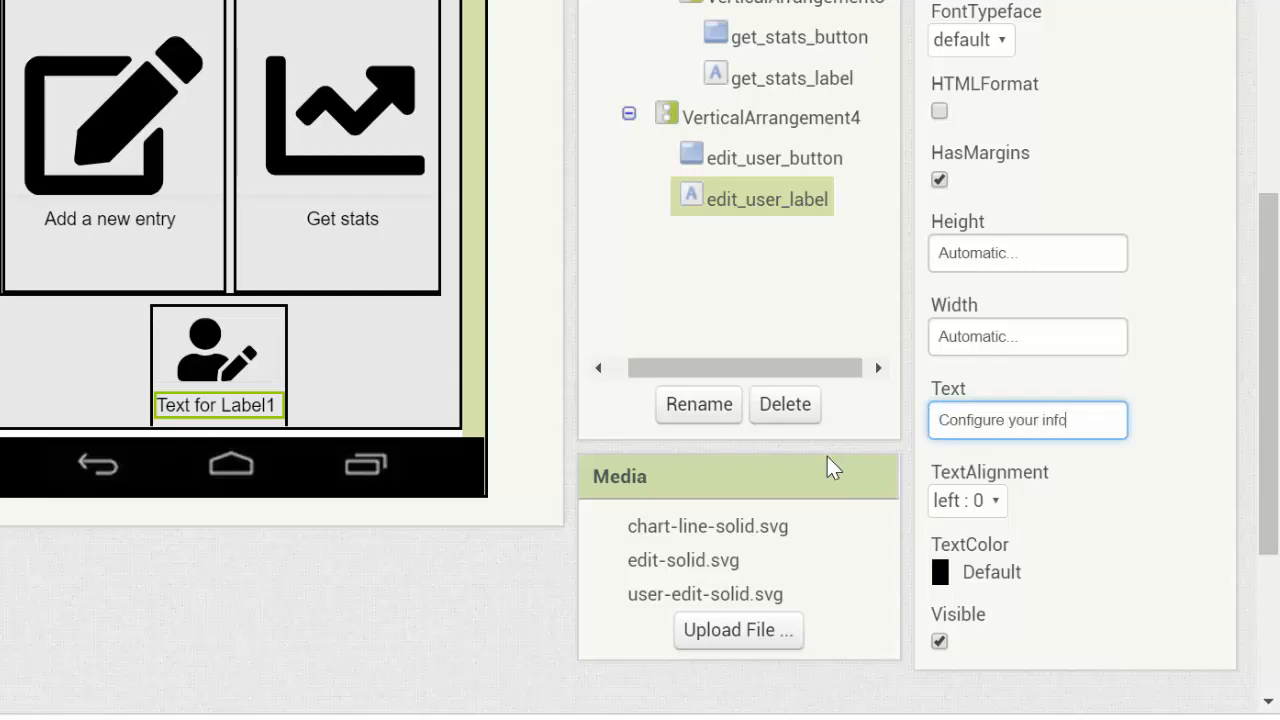
key(Return)
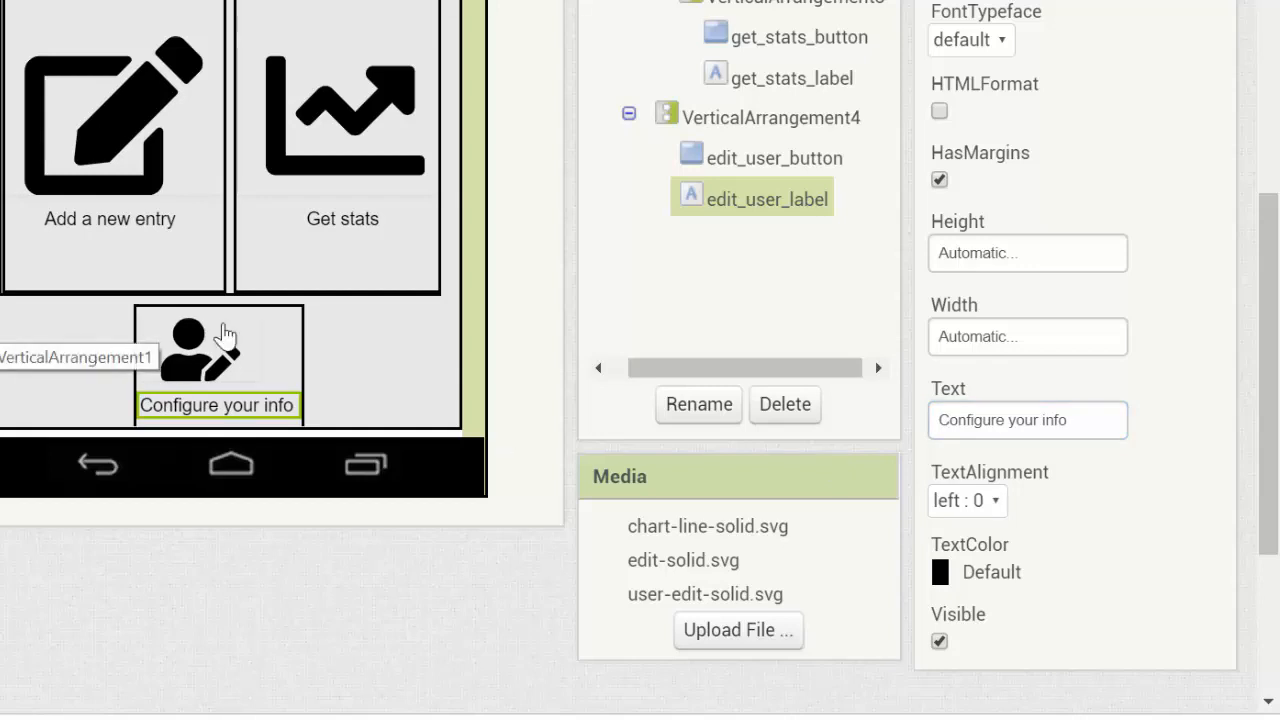
Step: Set the horizontal alignment of VerticalArrangement4 to Center so its icon and label line up
click(716, 124)
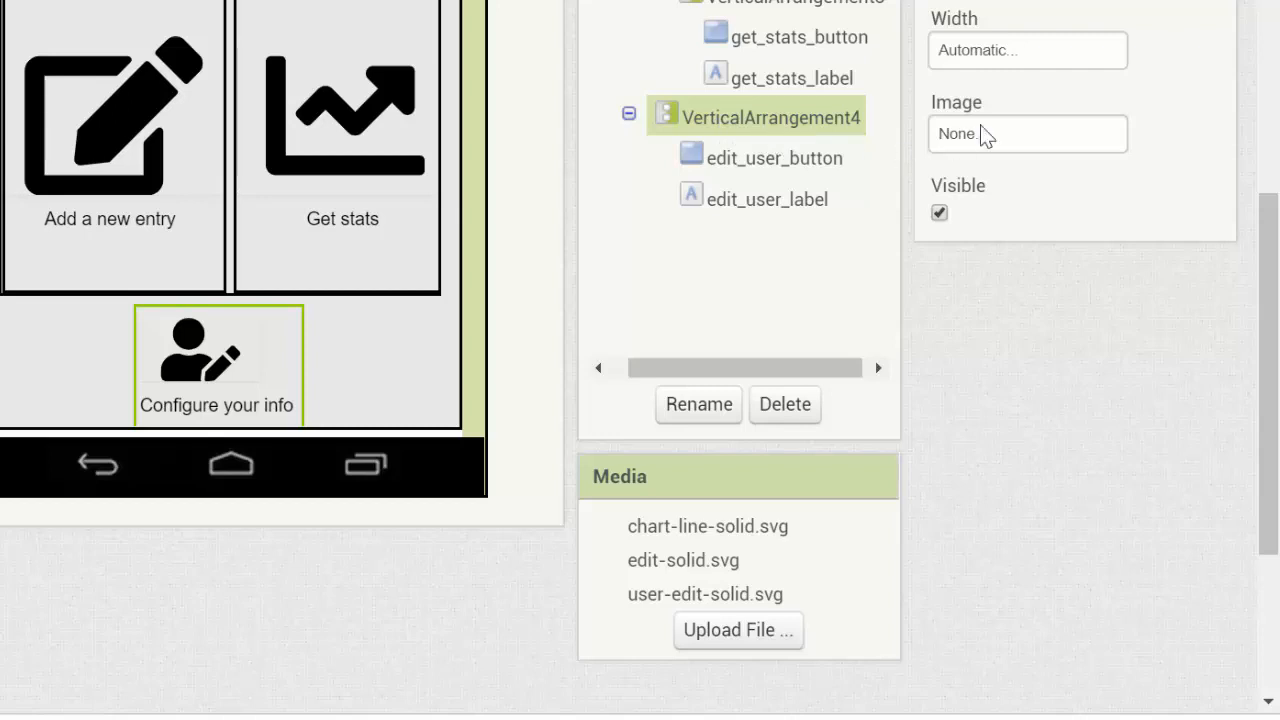
scroll(1275, 135, up, 5)
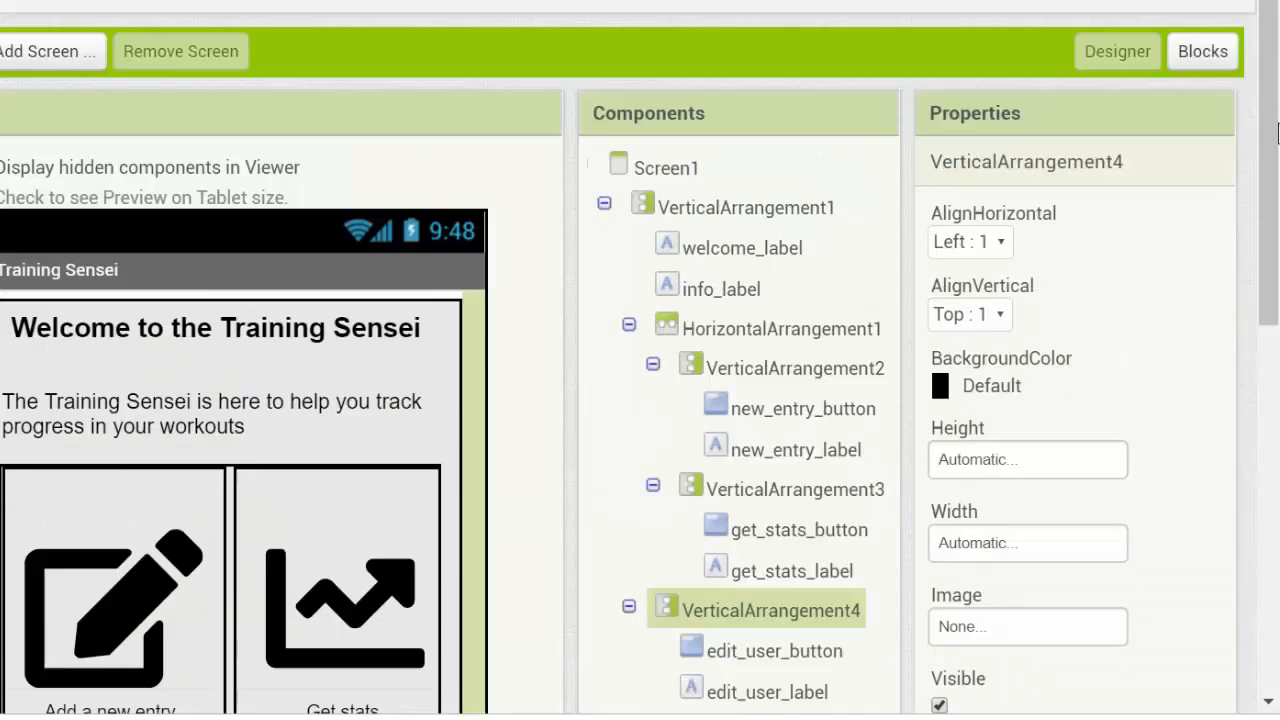
click(1003, 242)
click(972, 323)
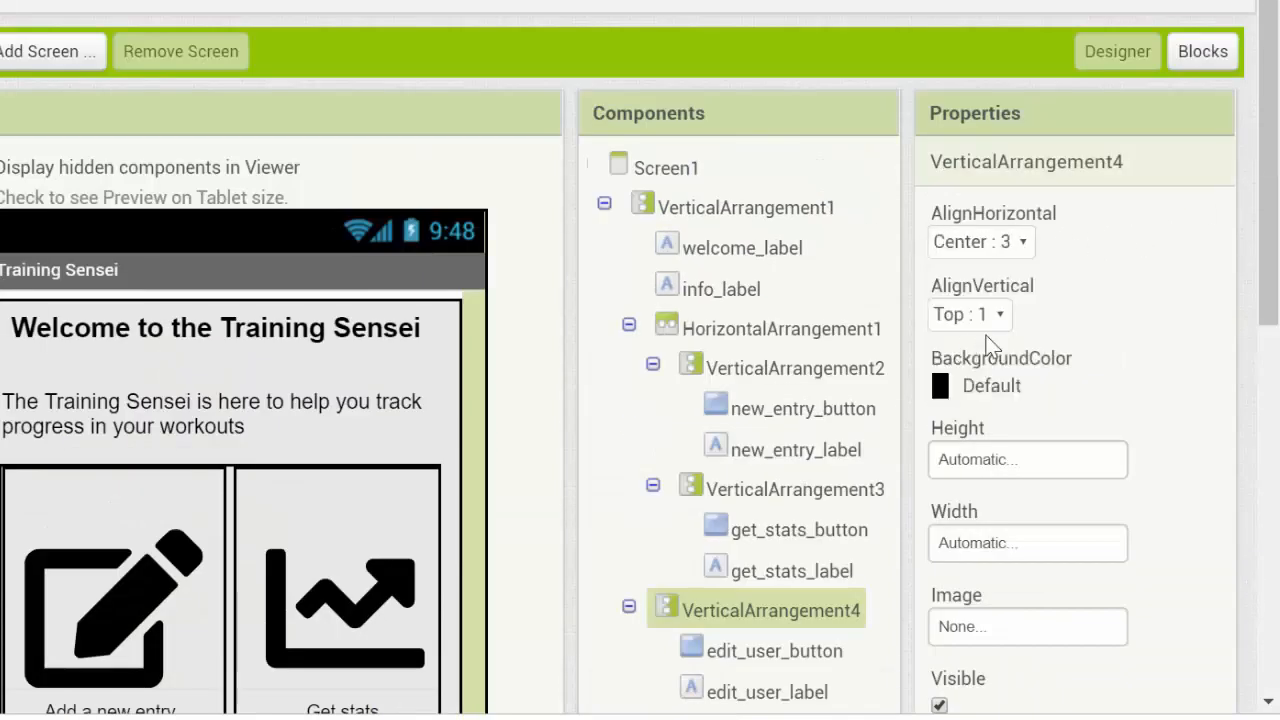
drag(1270, 288, 1276, 458)
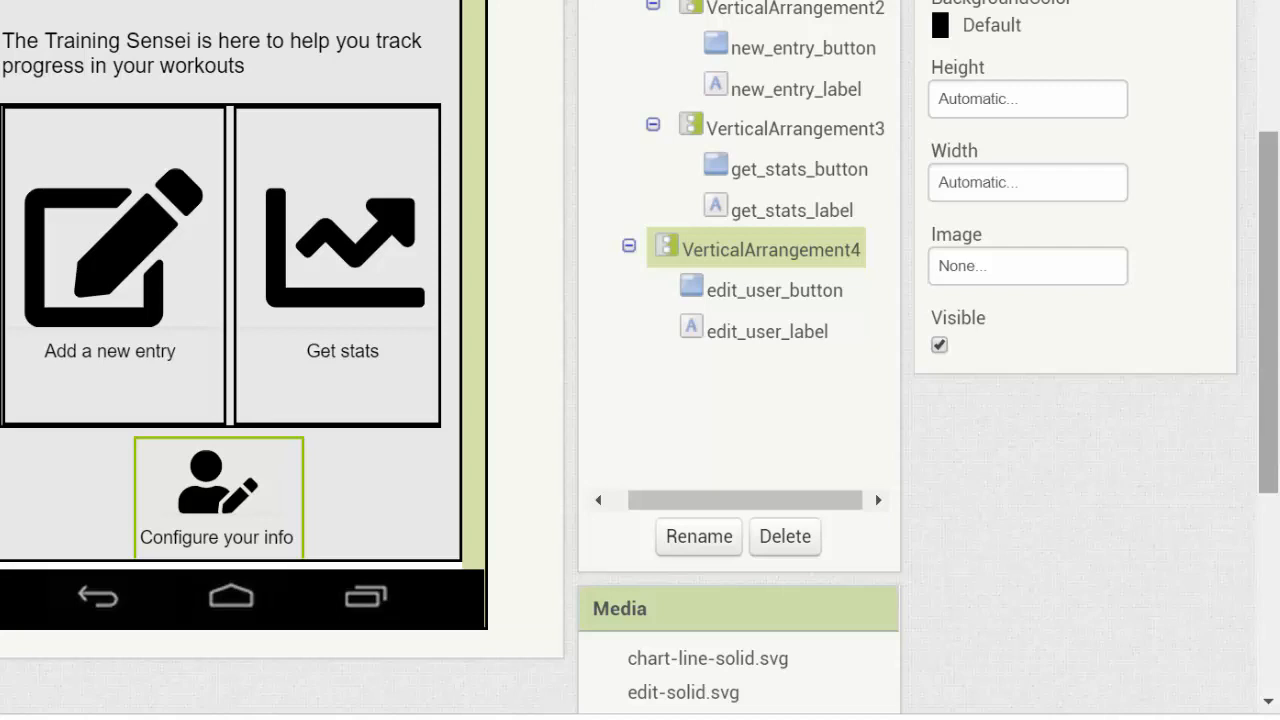
mouse_move(1270, 366)
mouse_down()
mouse_move(1275, 330)
mouse_move(1276, 343)
mouse_up()
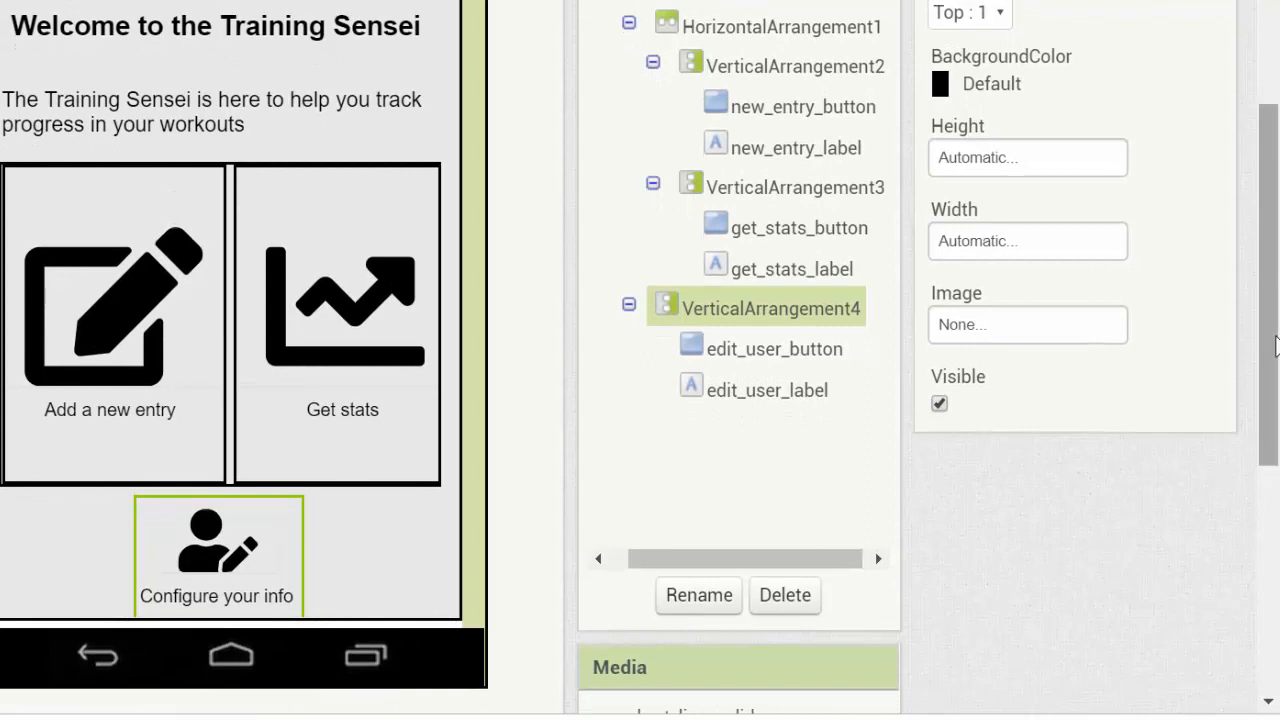